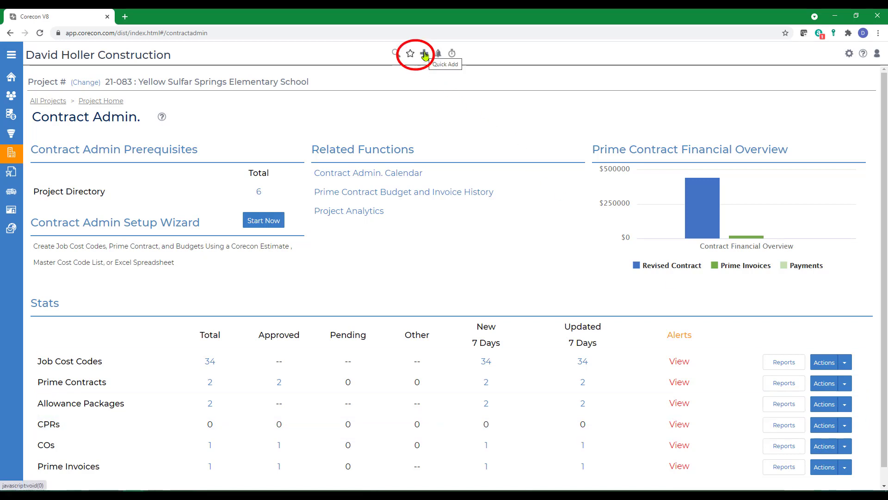
{"action": "left_click", "coordinate": [424, 55]}
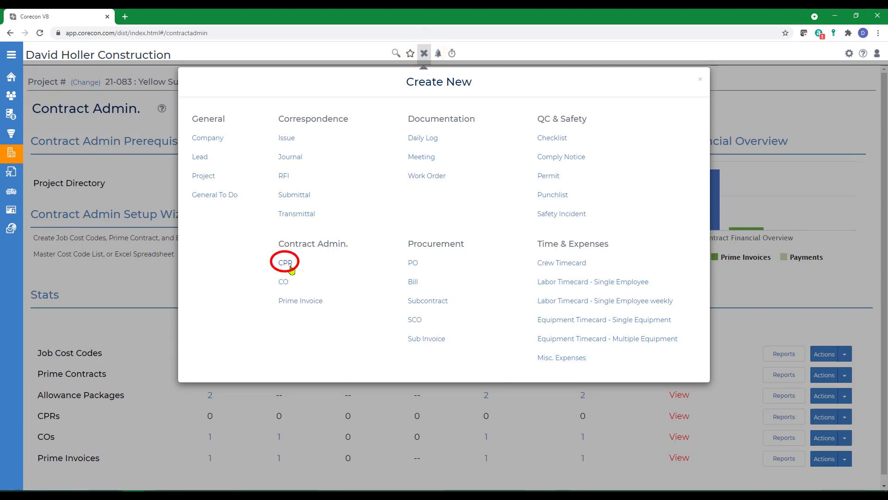
{"action": "left_click", "coordinate": [425, 54]}
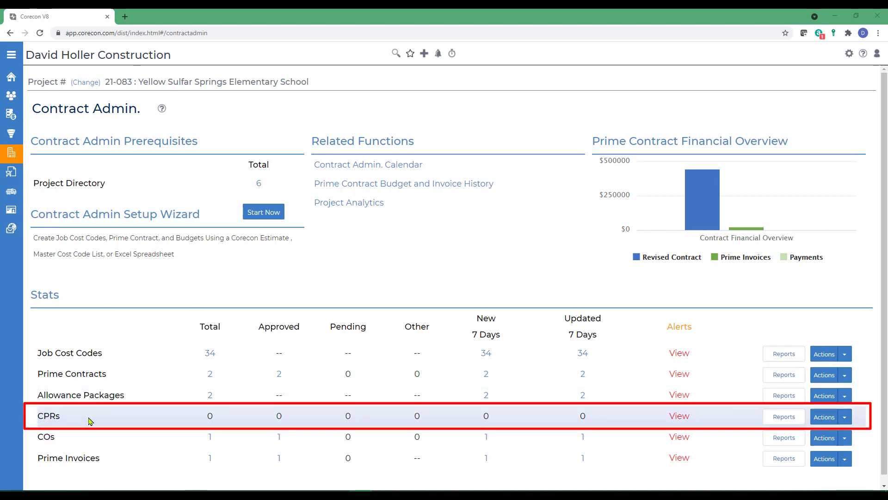
Start a manually added change proposal request (CPR) for the project and assign it to prime contract 001
{"action": "left_click", "coordinate": [844, 417]}
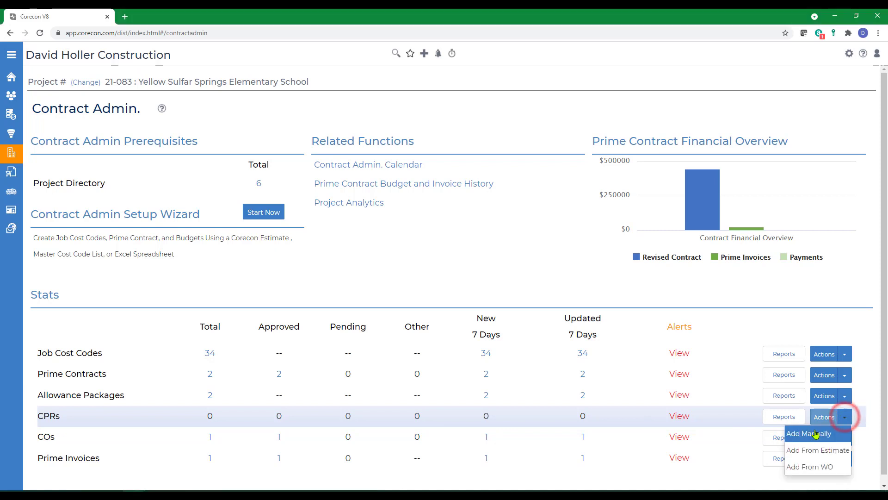
{"action": "left_click", "coordinate": [798, 435]}
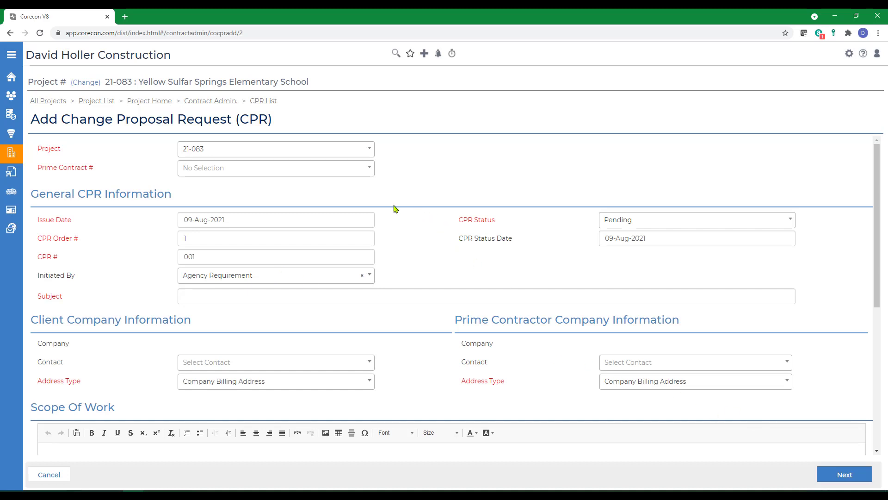
{"action": "left_click", "coordinate": [196, 168]}
{"action": "left_click", "coordinate": [197, 210]}
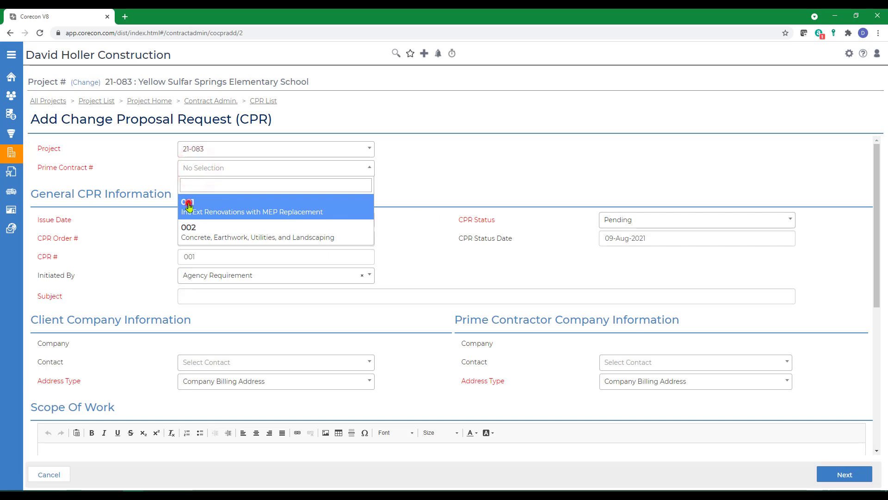
Set the CPR's issue date to 23-Jul-2021 and mark it as initiated by Owner
{"action": "left_click", "coordinate": [260, 215]}
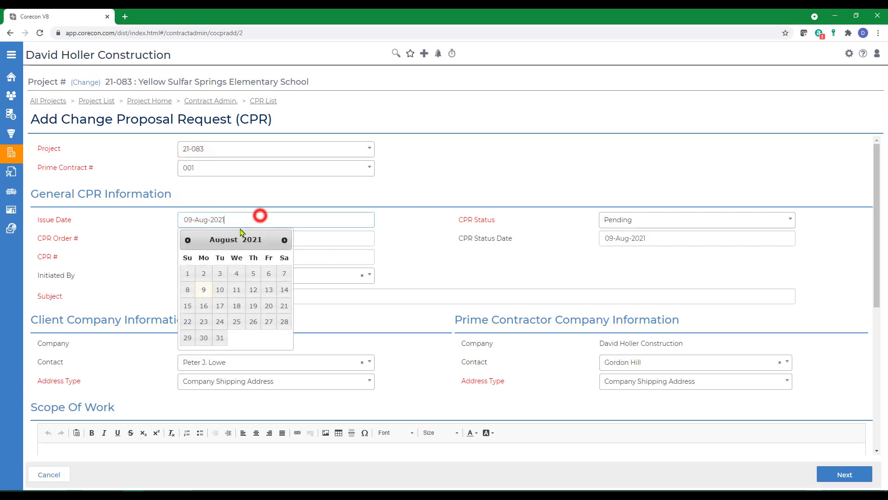
{"action": "left_click", "coordinate": [187, 240]}
{"action": "left_click", "coordinate": [268, 324]}
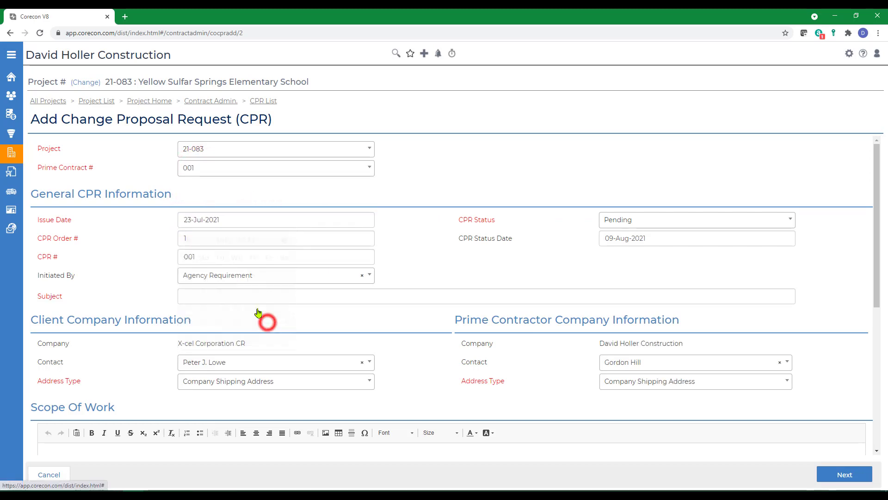
{"action": "left_click", "coordinate": [265, 279]}
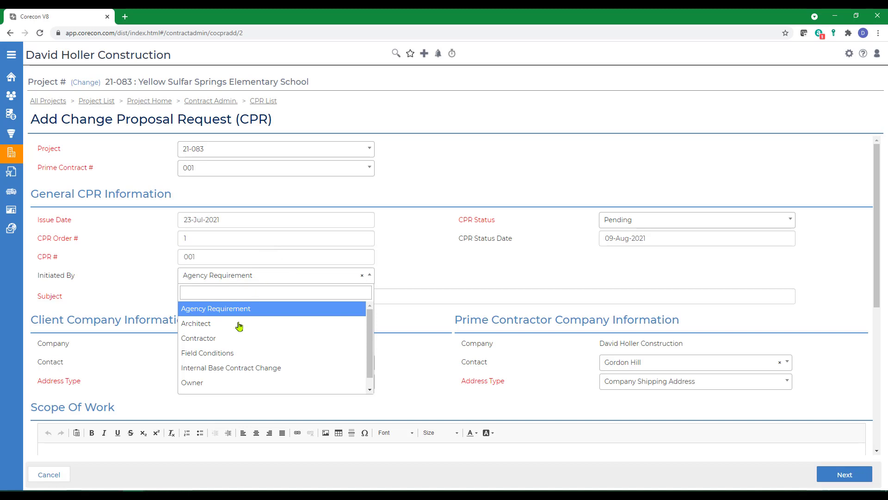
{"action": "left_click", "coordinate": [189, 383]}
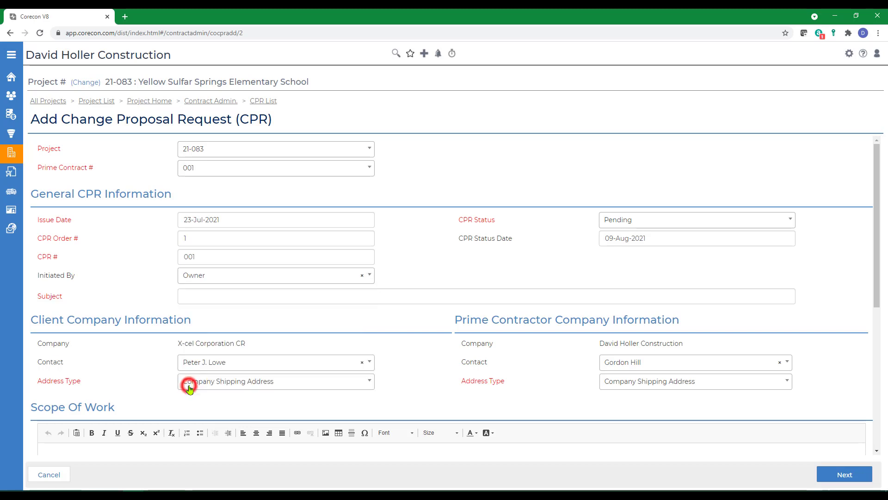
Set the CPR status to Approved with a status date of 26-Jul-2021
{"action": "left_click", "coordinate": [636, 225]}
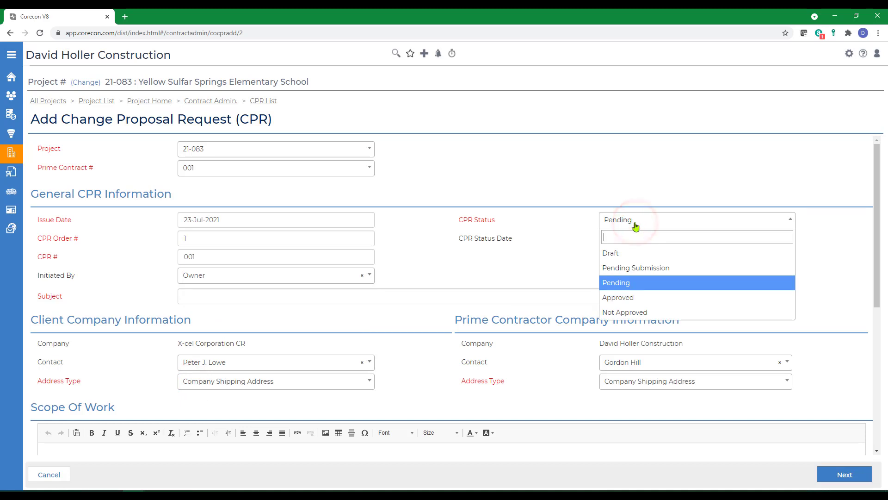
{"action": "left_click", "coordinate": [607, 302]}
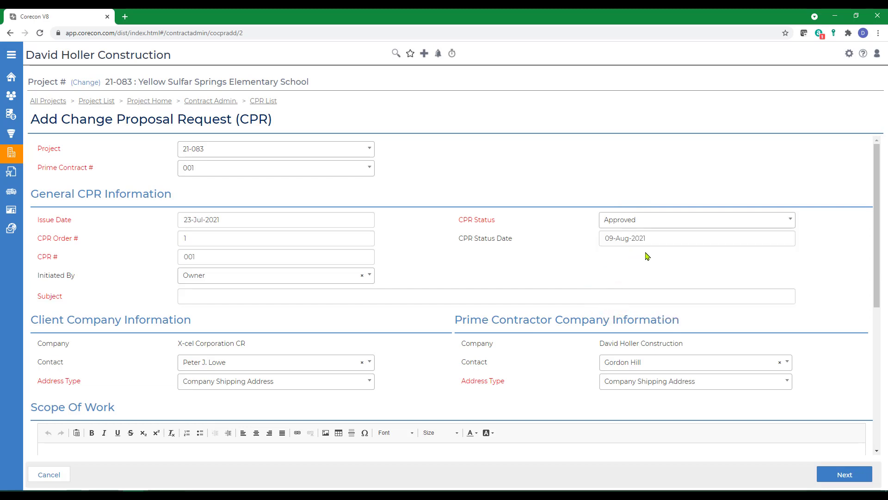
{"action": "left_click", "coordinate": [668, 238]}
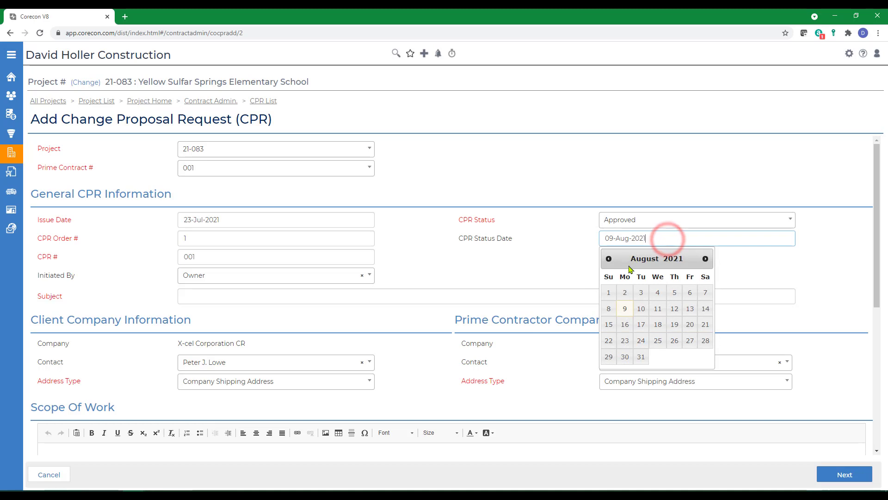
{"action": "left_click", "coordinate": [609, 259]}
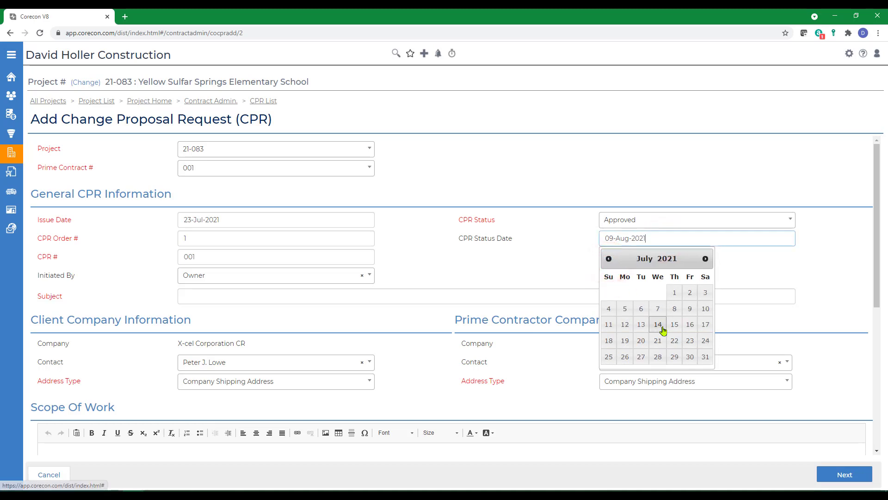
{"action": "left_click", "coordinate": [622, 358]}
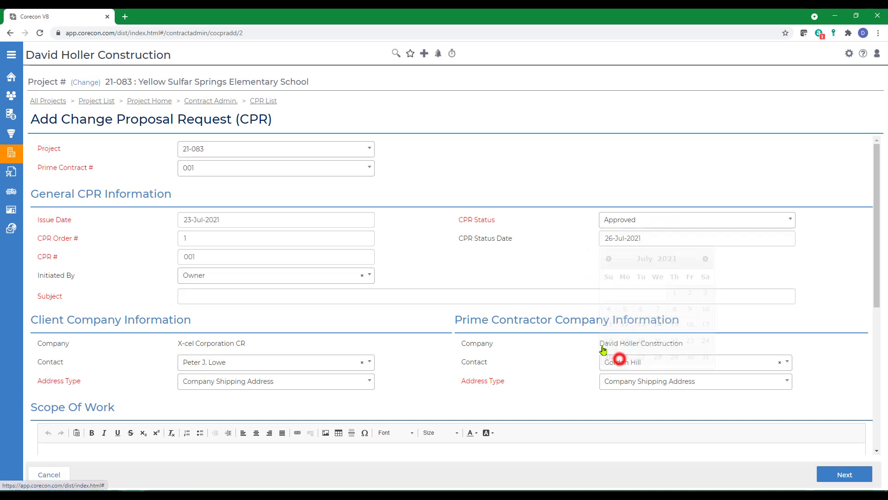
Enter "Add new Access Ramp" as the subject of the change proposal request
{"action": "left_click", "coordinate": [309, 291]}
{"action": "left_click", "coordinate": [246, 295]}
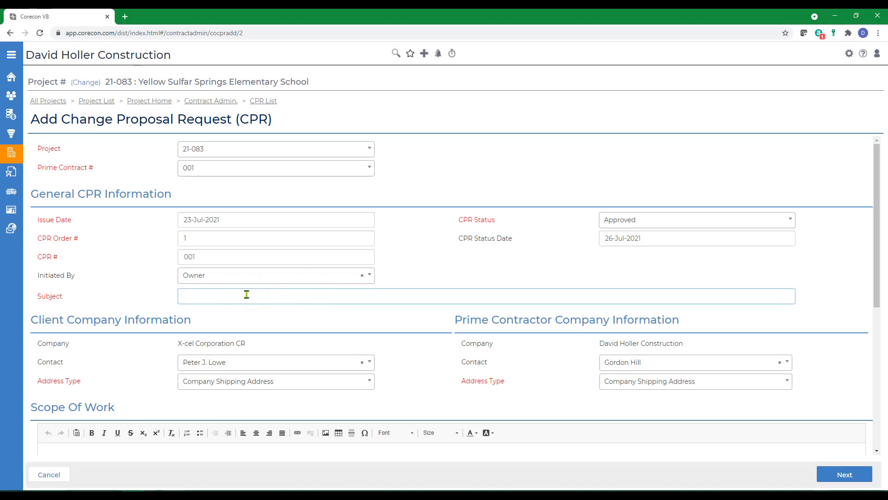
{"action": "type", "text": "dd new "}
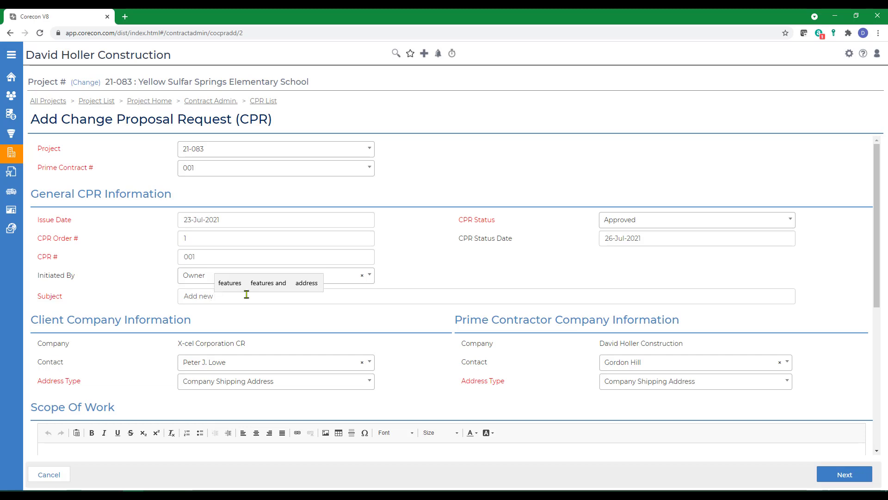
{"action": "type", "text": "Access Ramp"}
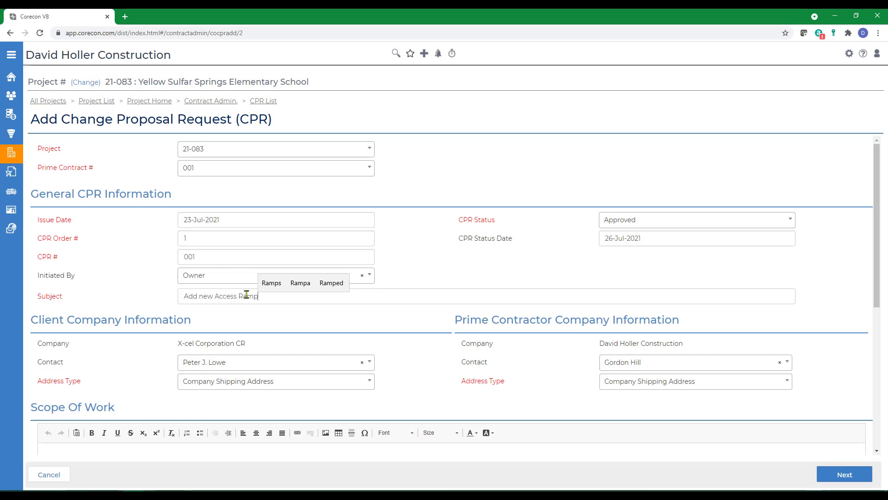
{"action": "key", "text": "Tab"}
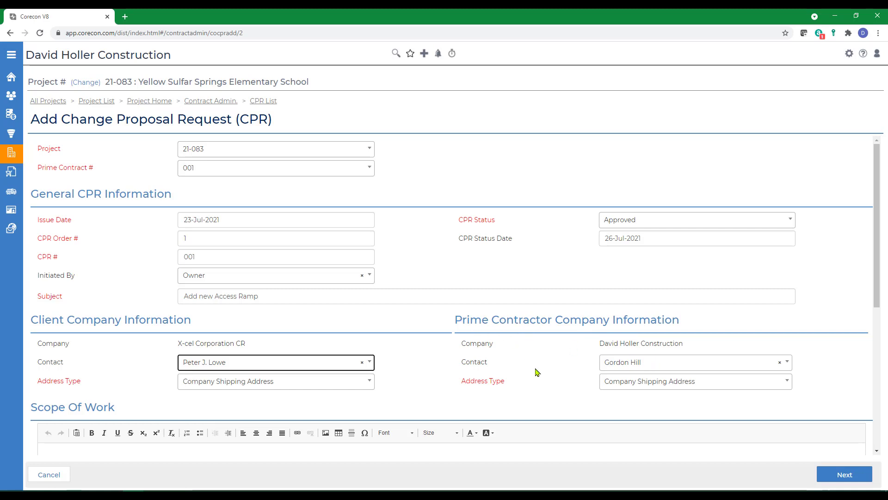
Enter the scope: "Furnish and Install all scopes of work to add new Concrete Ramp and Rails to the North Entrance, based on proposed Addendum and Drawing C7"
{"action": "scroll", "coordinate": [537, 373], "scroll_direction": "down", "scroll_amount": 3}
{"action": "left_click", "coordinate": [122, 310]}
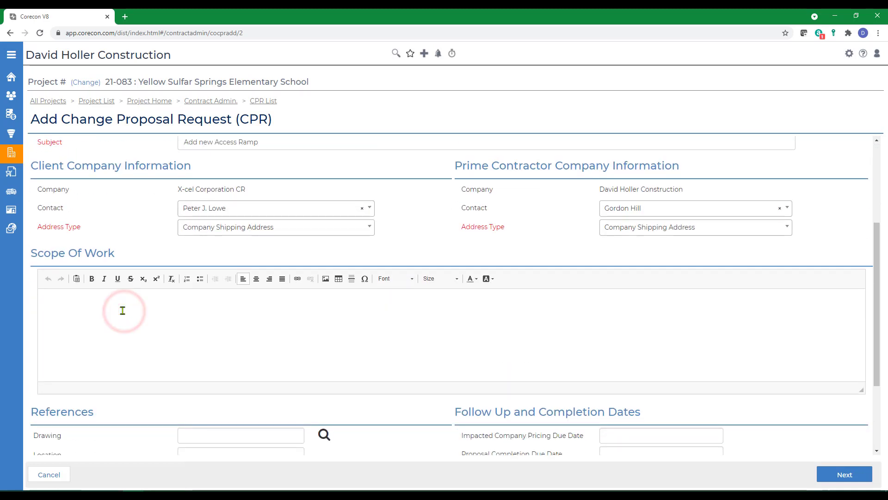
{"action": "type", "text": "Furnish and I"}
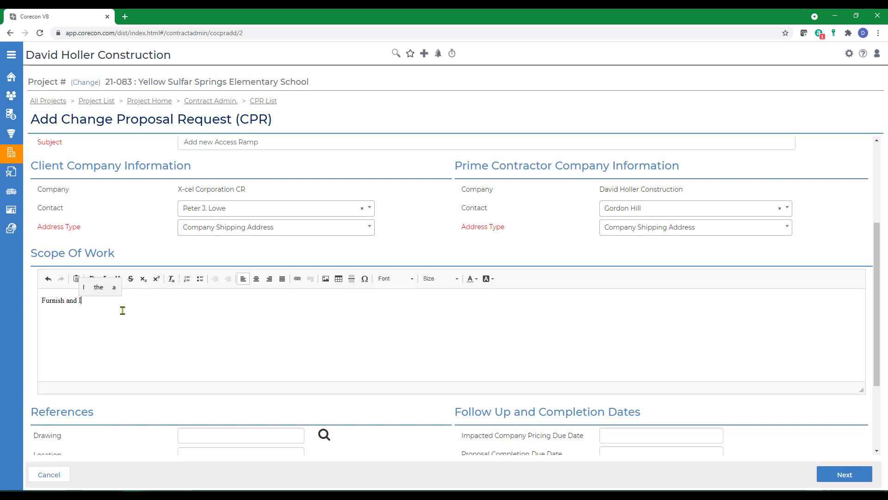
{"action": "type", "text": "nstall all scopes of work to "}
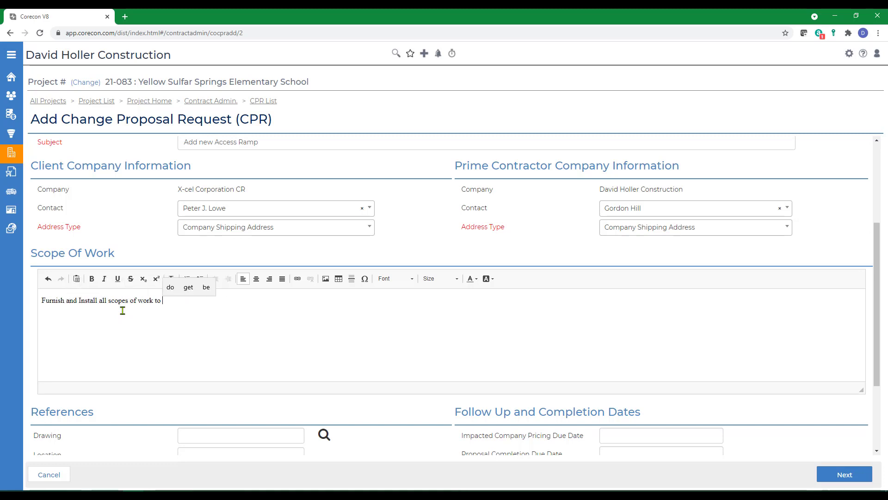
{"action": "type", "text": "add new Concr"}
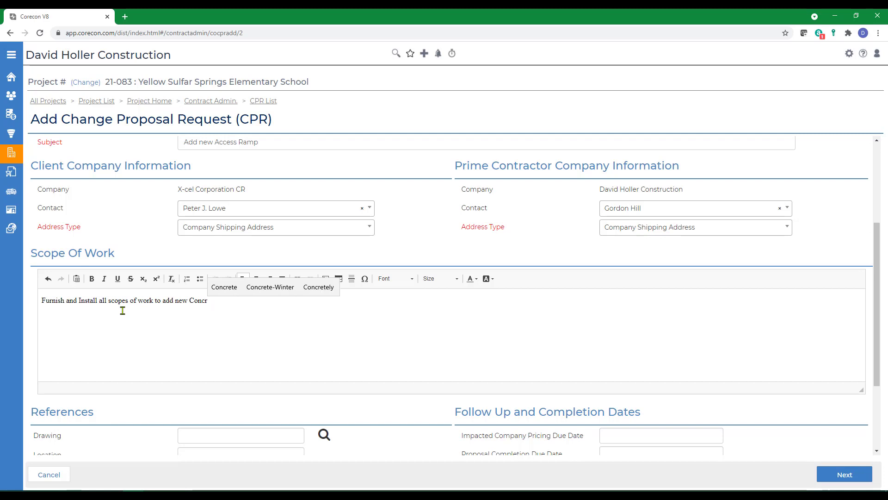
{"action": "type", "text": "ete Ramp and Rail"}
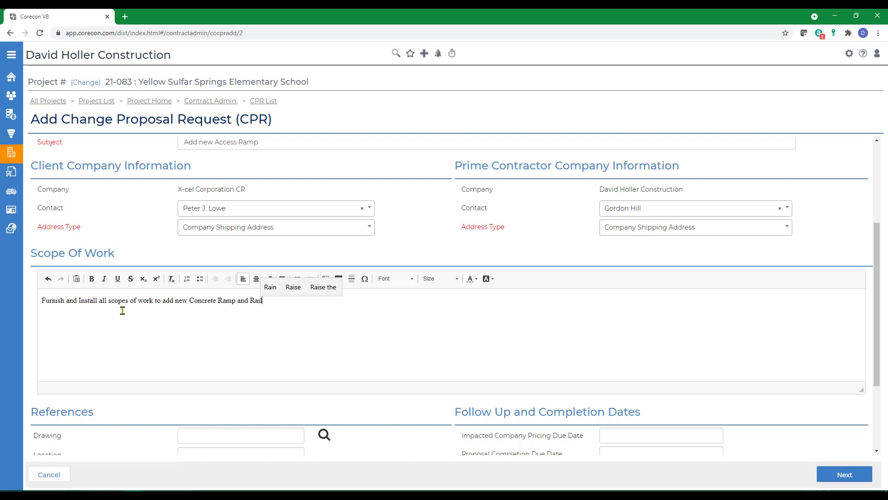
{"action": "type", "text": "s to the North Entranc"}
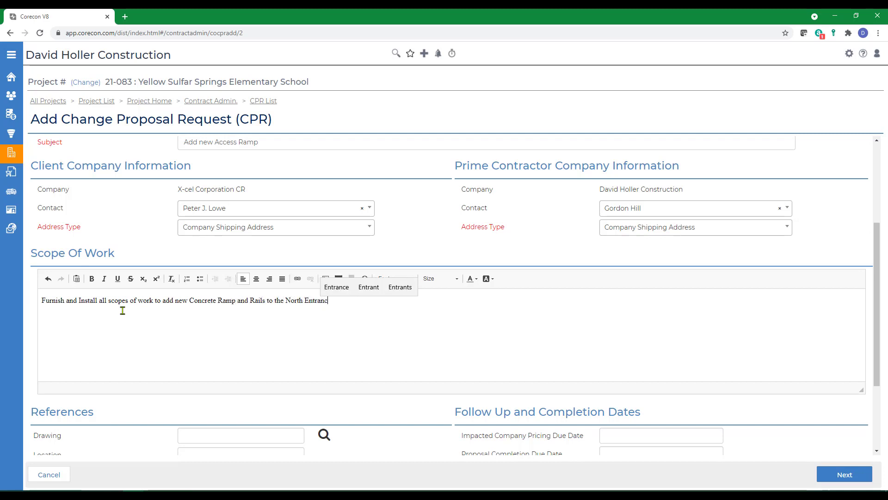
{"action": "type", "text": "e, based on proposed Addendum "}
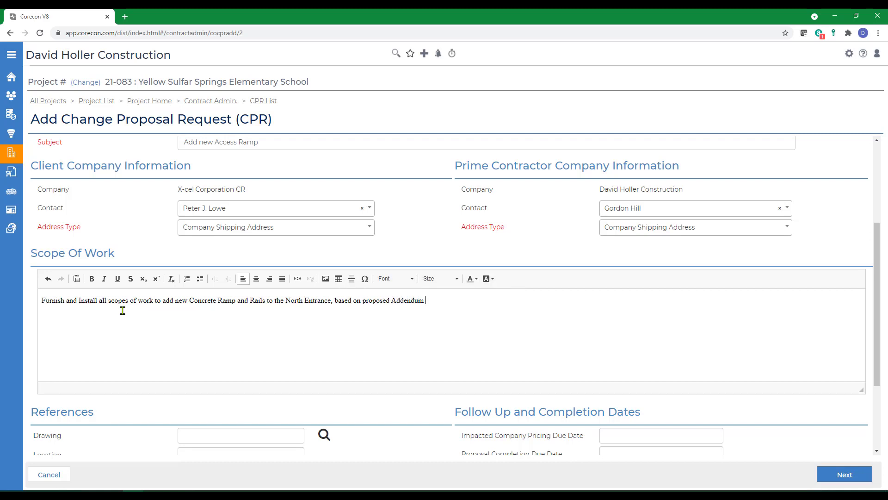
{"action": "type", "text": "and Drawing C7"}
Set the impacted company pricing due date to 31-Jul-2021 and the proposal completion due date to 01-Sep-2021
{"action": "scroll", "coordinate": [123, 310], "scroll_direction": "down", "scroll_amount": 3}
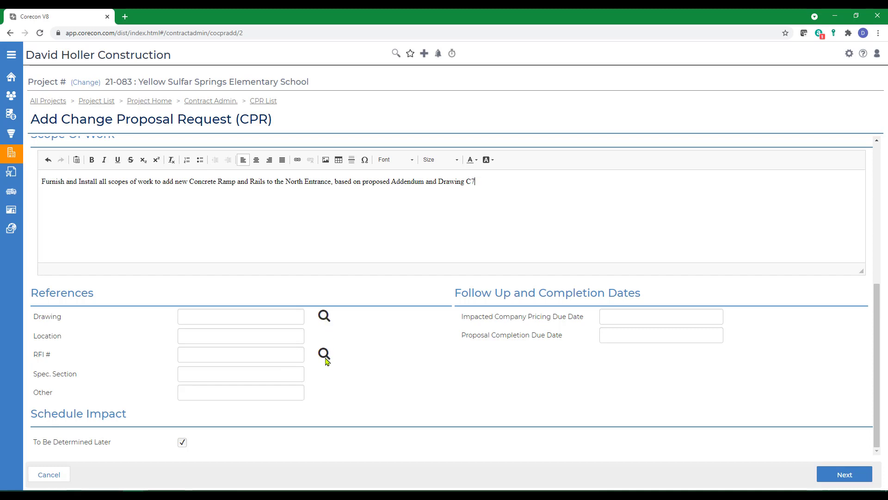
{"action": "left_click", "coordinate": [634, 317]}
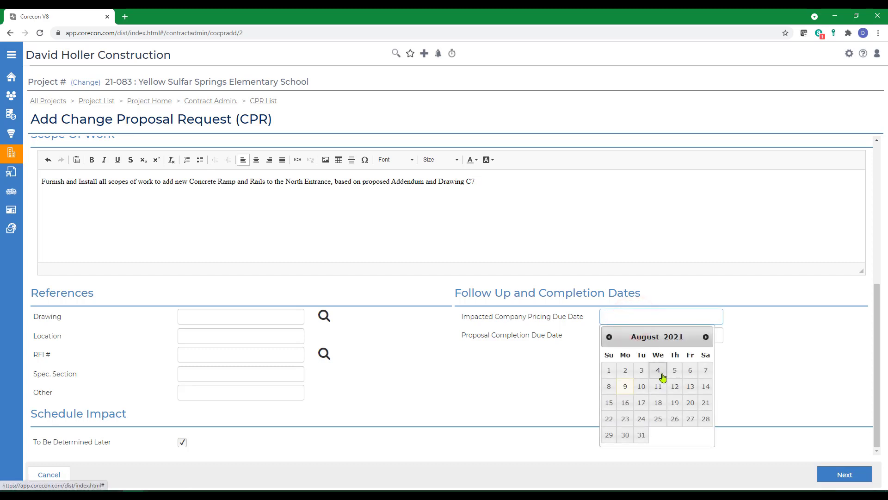
{"action": "left_click", "coordinate": [610, 337]}
{"action": "left_click", "coordinate": [705, 435]}
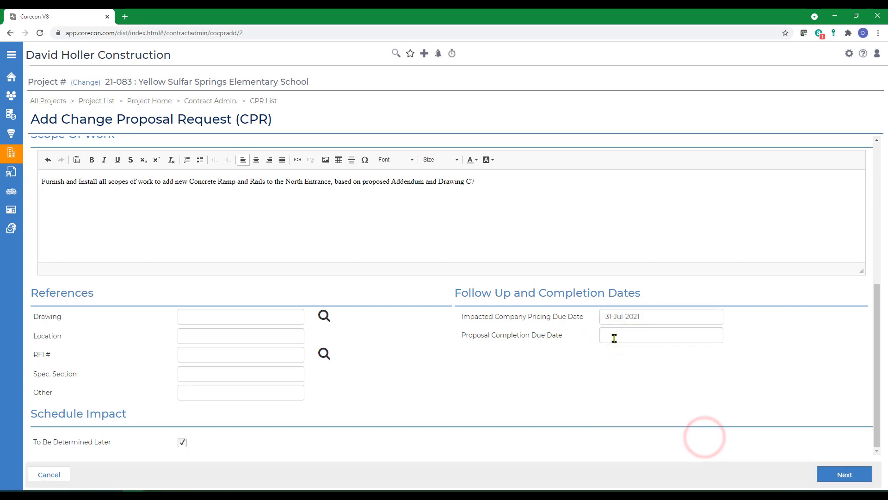
{"action": "left_click", "coordinate": [614, 338]}
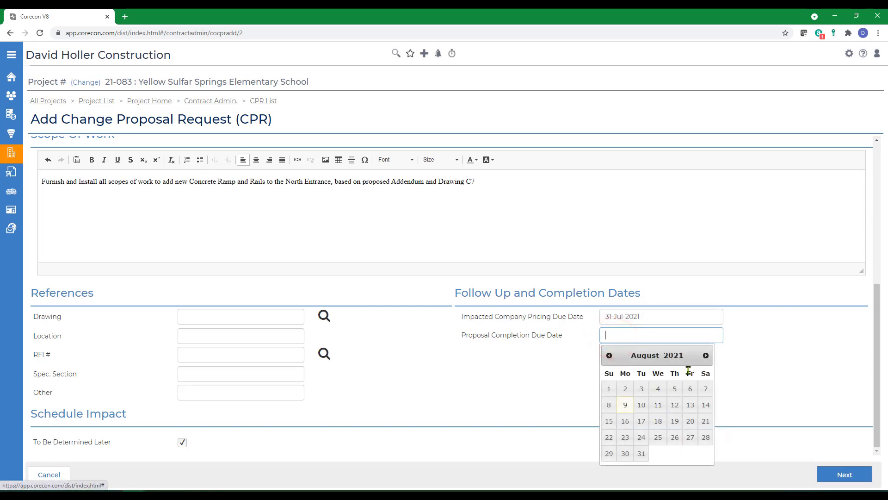
{"action": "left_click", "coordinate": [705, 356]}
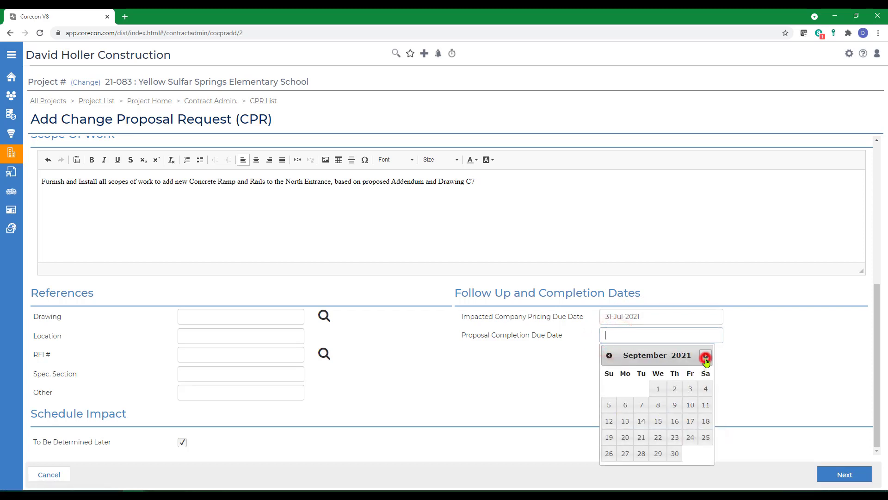
{"action": "left_click", "coordinate": [658, 391]}
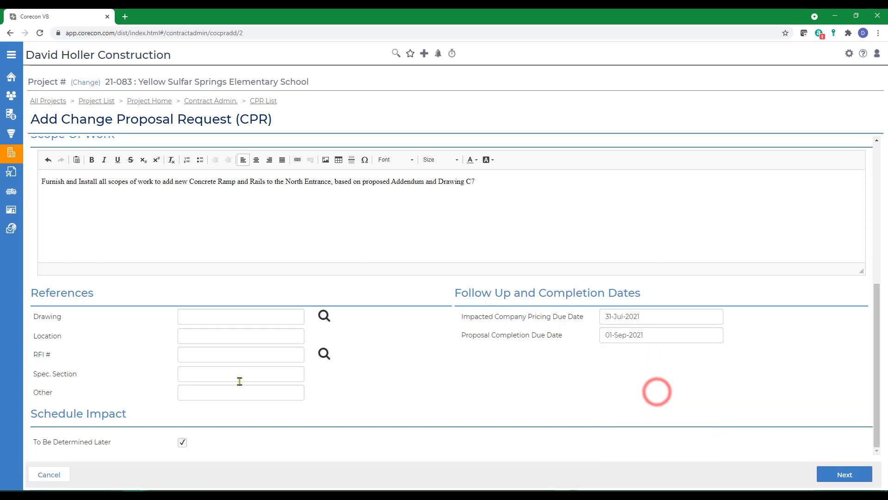
Enter 03 31 00 as the spec. section reference and replace the undetermined schedule impact with 7 days
{"action": "left_click", "coordinate": [222, 373]}
{"action": "type", "text": "03 31 00"}
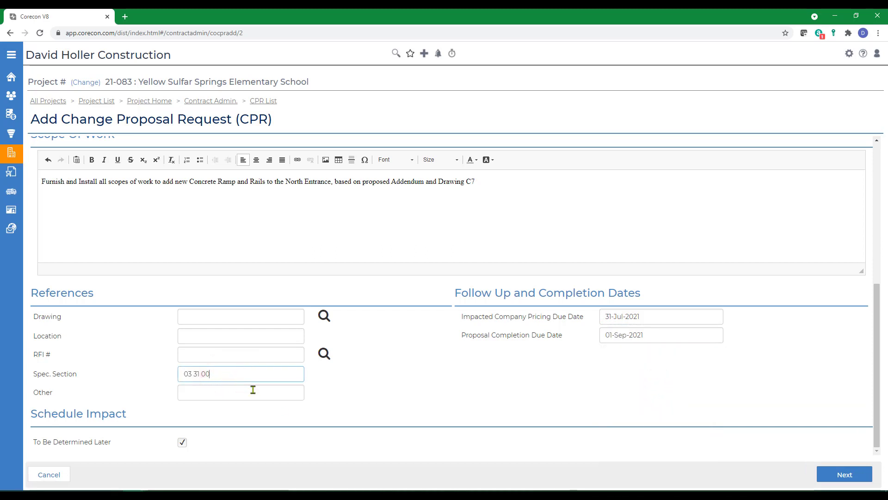
{"action": "left_click", "coordinate": [182, 442]}
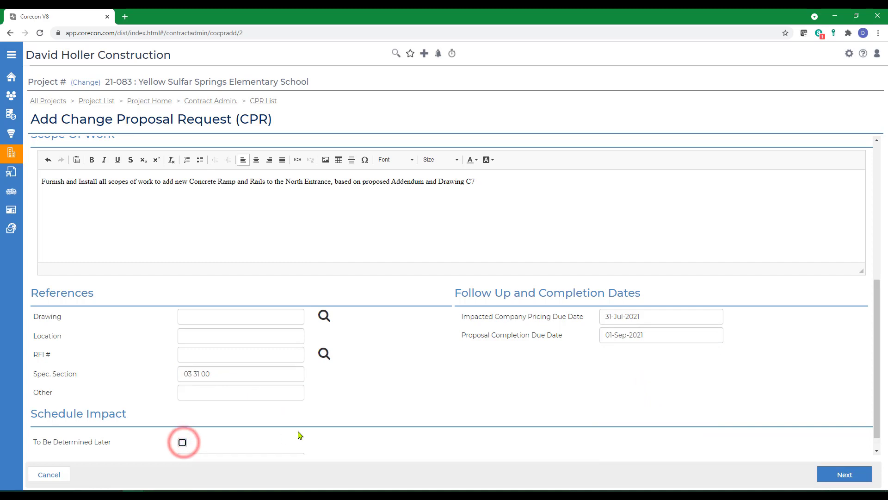
{"action": "left_click", "coordinate": [212, 443]}
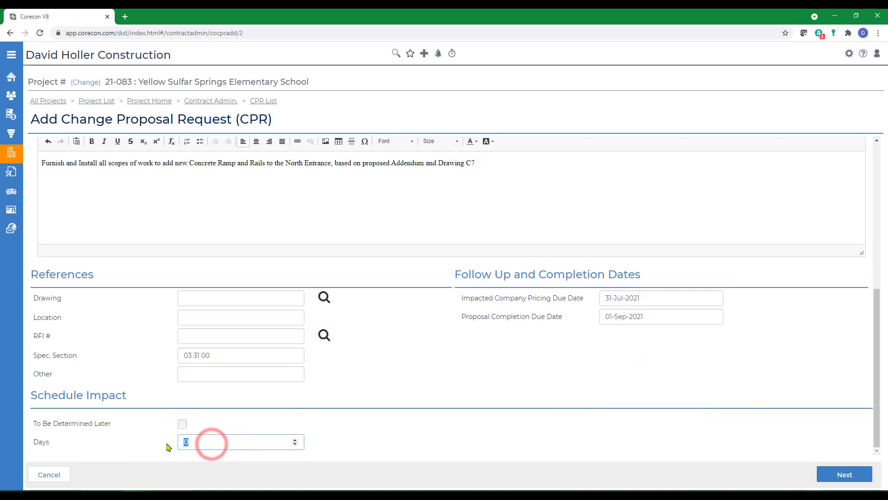
{"action": "type", "text": "7"}
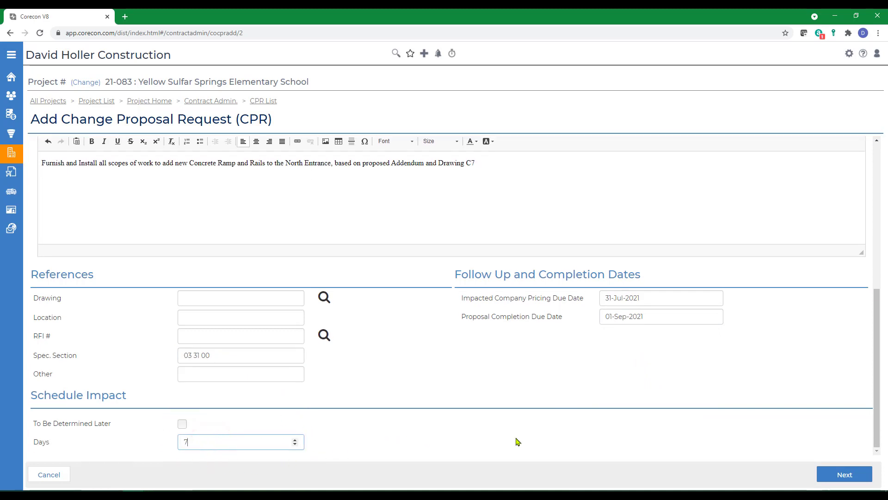
Add the second-listed Stika Concrete contact as the impacted vendor of the change proposal request
{"action": "left_click", "coordinate": [849, 475]}
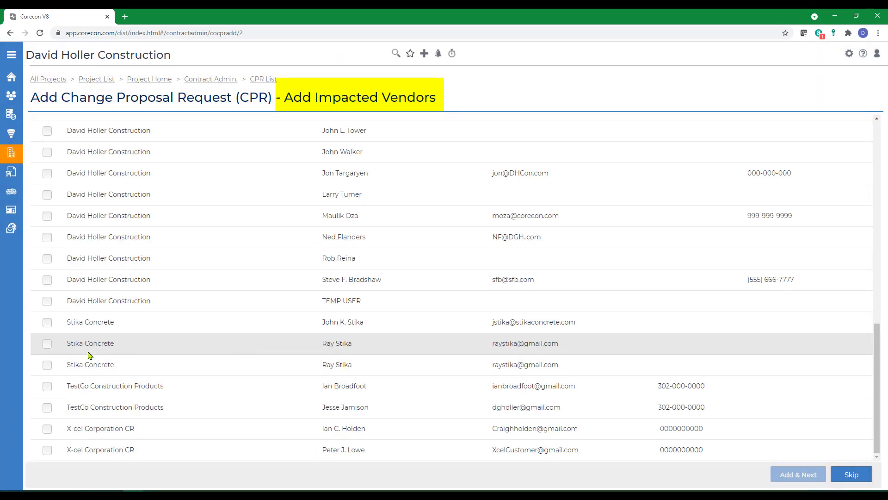
{"action": "left_click", "coordinate": [47, 343]}
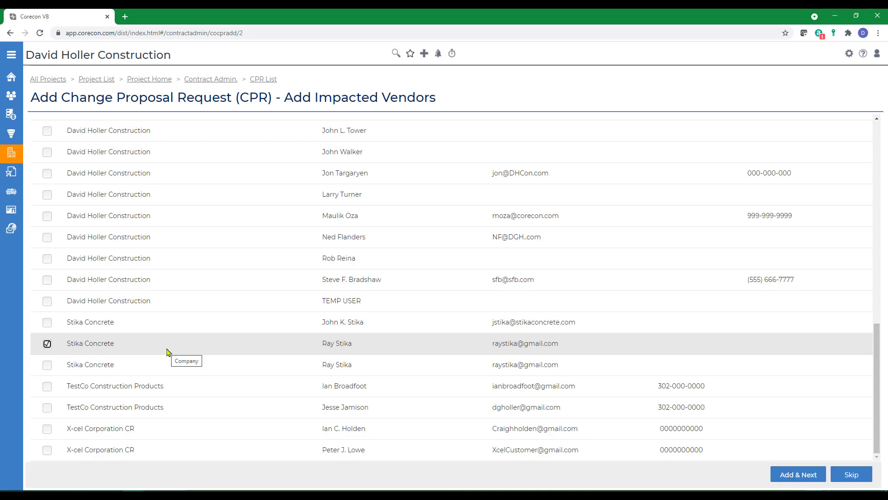
{"action": "left_click", "coordinate": [790, 475]}
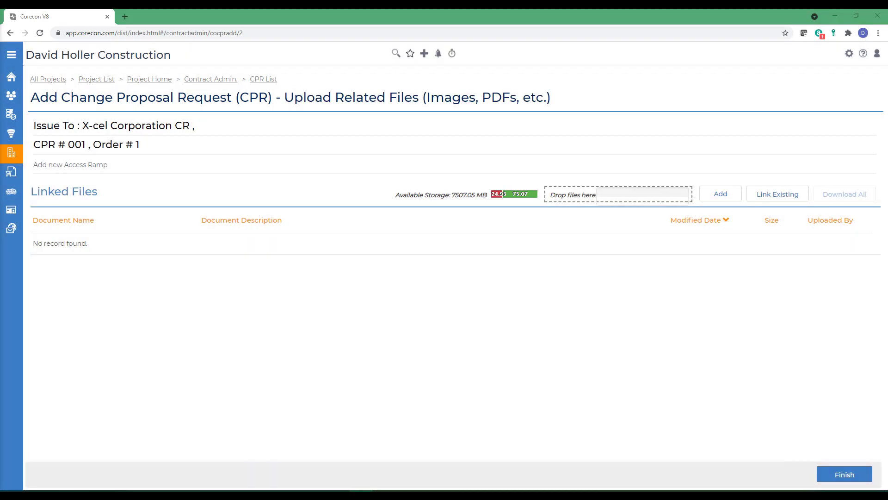
Upload the Concrete Joint PDF as a linked file and finish creating the change proposal request
{"action": "left_click_drag", "start_coordinate": [139, 361], "coordinate": [620, 202]}
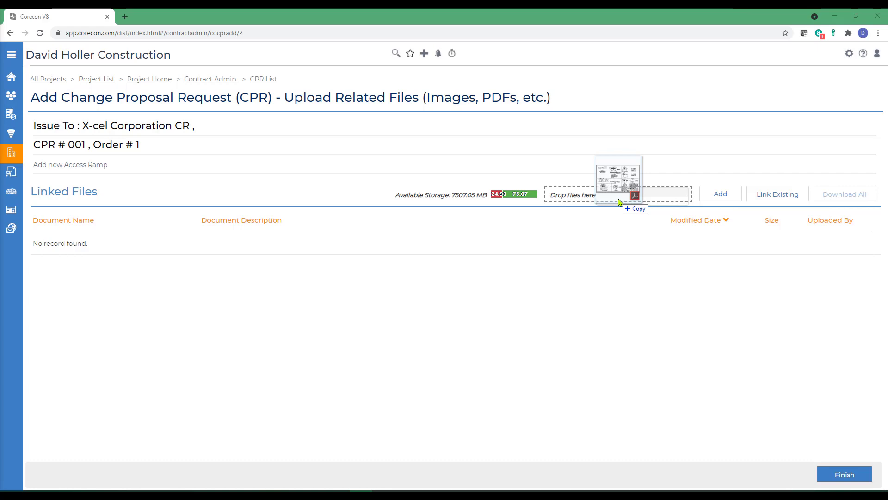
{"action": "left_click_drag", "start_coordinate": [620, 202], "coordinate": [619, 202]}
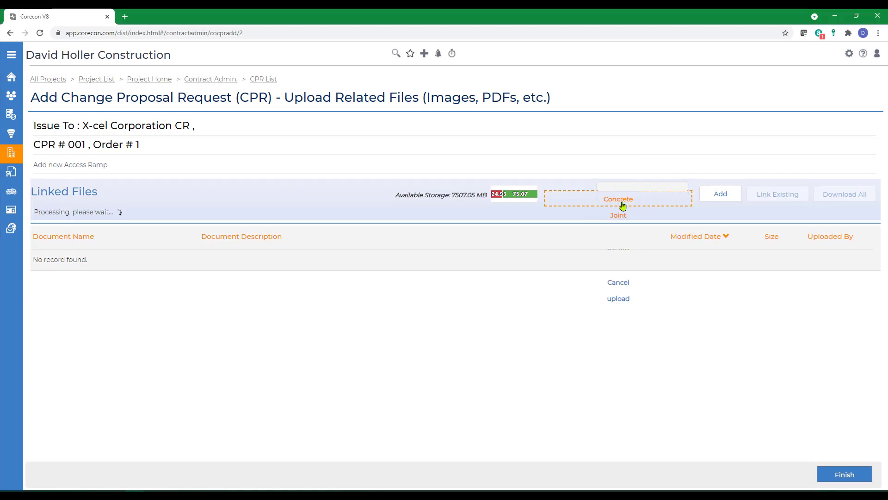
{"action": "left_click", "coordinate": [844, 474]}
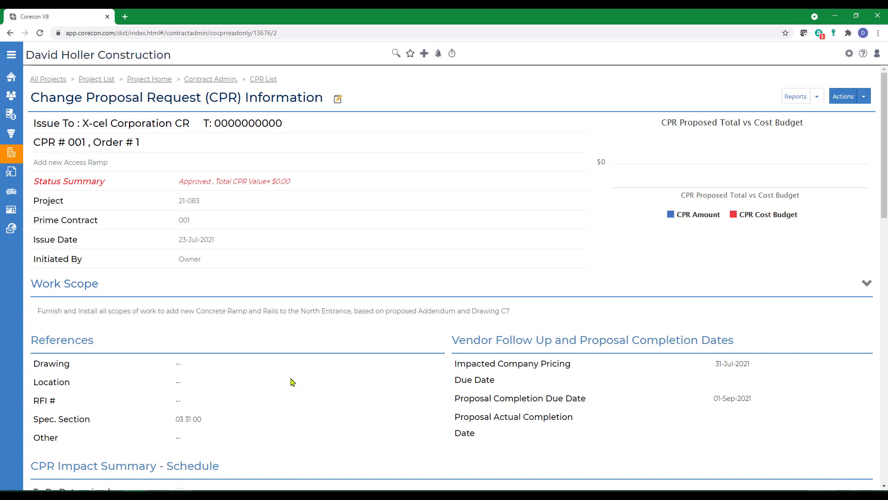
Manually add a proposed item described as "F&I all materials, labor & equipment to add Concrete Access Ramp to the North Entrance per plans provided by Project Owner"
{"action": "scroll", "coordinate": [292, 381], "scroll_direction": "down", "scroll_amount": 7}
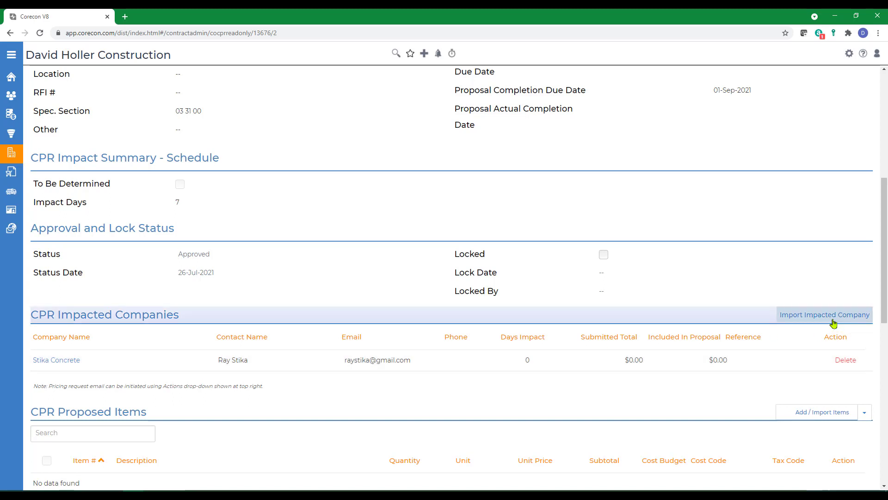
{"action": "scroll", "coordinate": [828, 334], "scroll_direction": "down", "scroll_amount": 2}
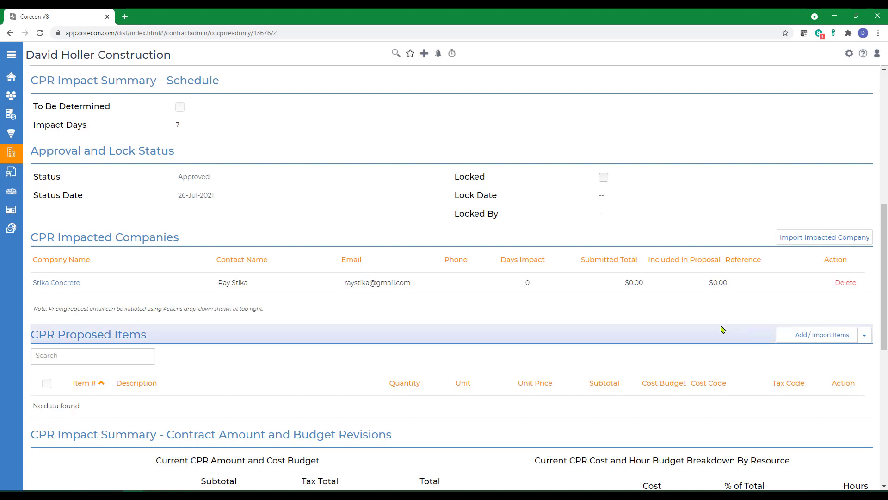
{"action": "left_click", "coordinate": [864, 337]}
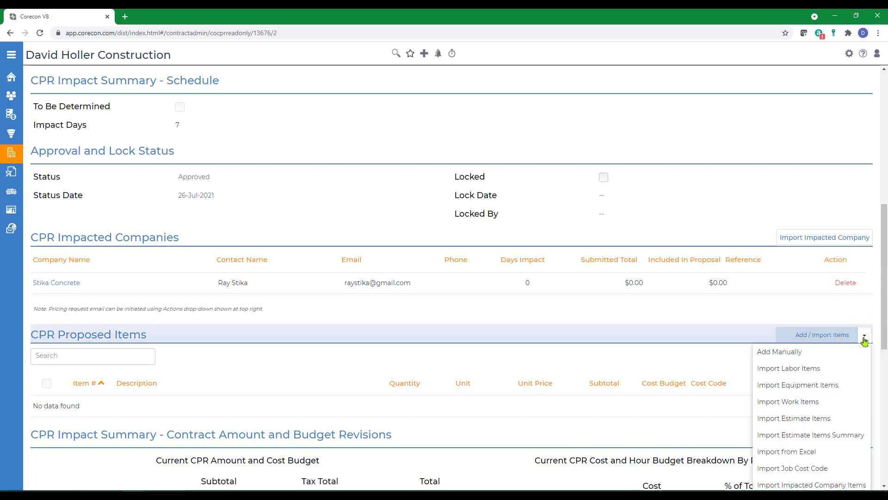
{"action": "left_click", "coordinate": [791, 354]}
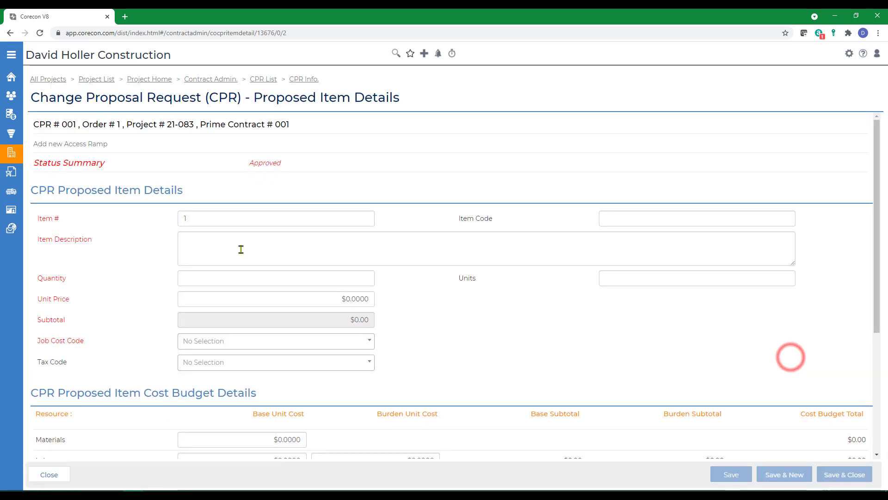
{"action": "type", "text": "F&I all materials, lab"}
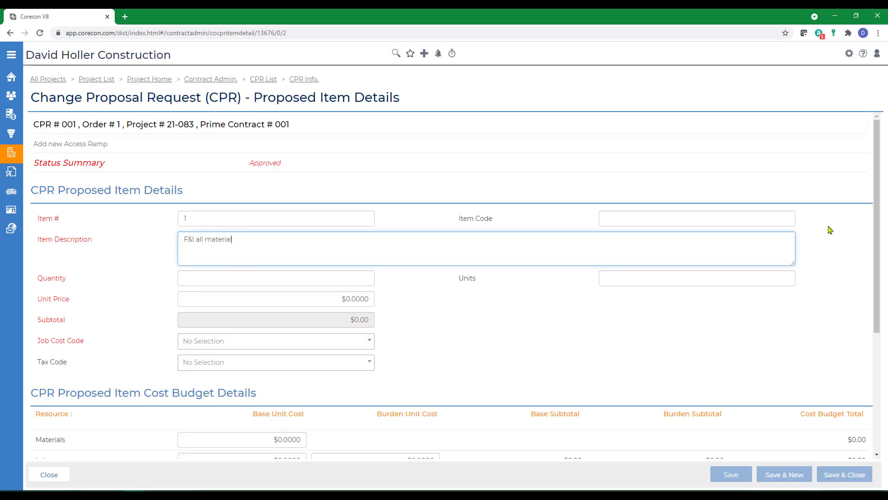
{"action": "type", "text": "or & equipment to add Concret"}
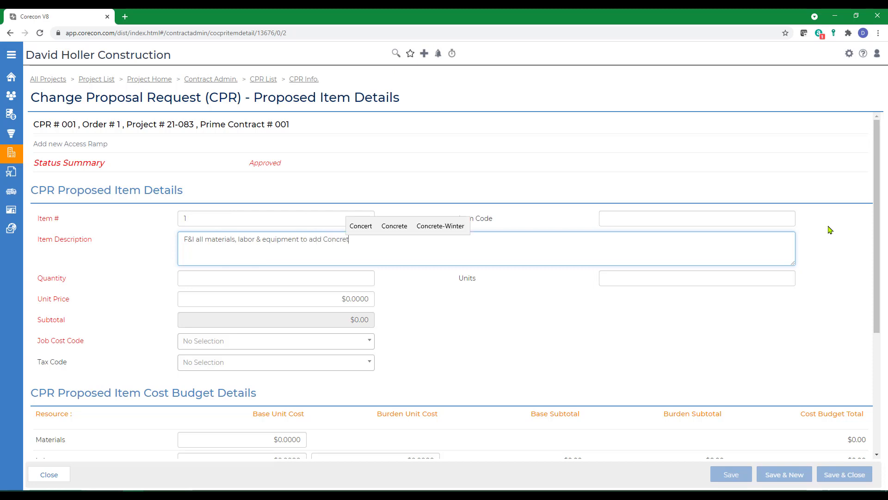
{"action": "type", "text": "e Access Ramp to the Nort"}
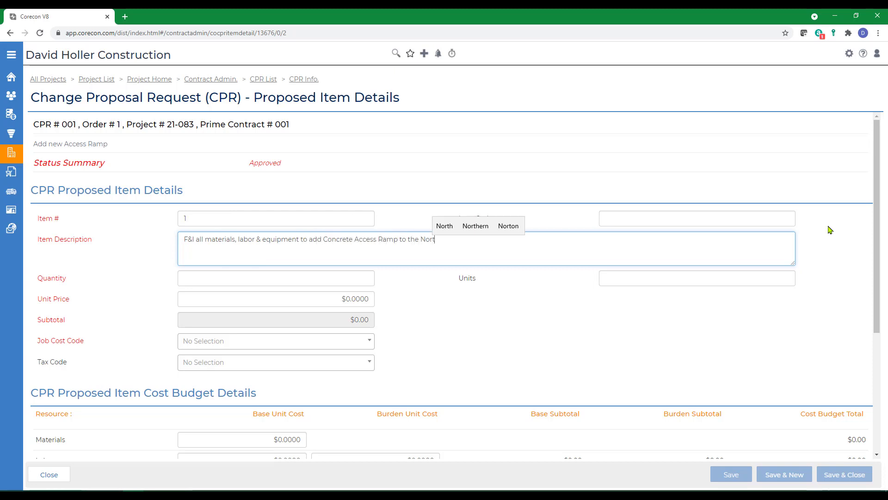
{"action": "type", "text": "h Entrance per plans"}
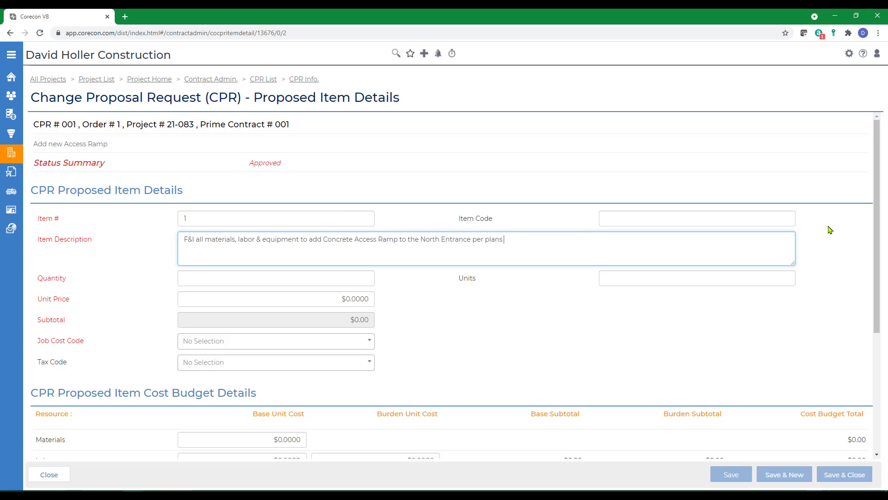
{"action": "type", "text": " provided by Project"}
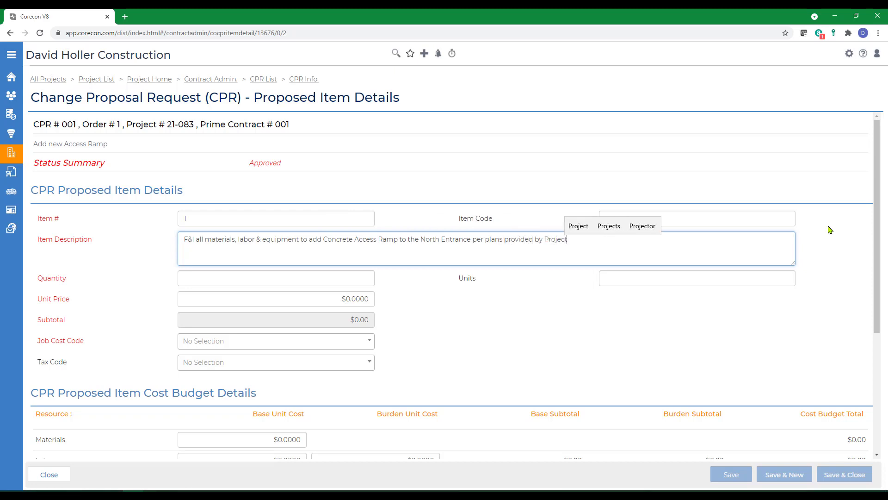
{"action": "type", "text": " Owner"}
Set the ramp item's quantity to 1, units to LS, unit price to $3,900 and job cost code to 03 30 53
{"action": "left_click", "coordinate": [275, 279]}
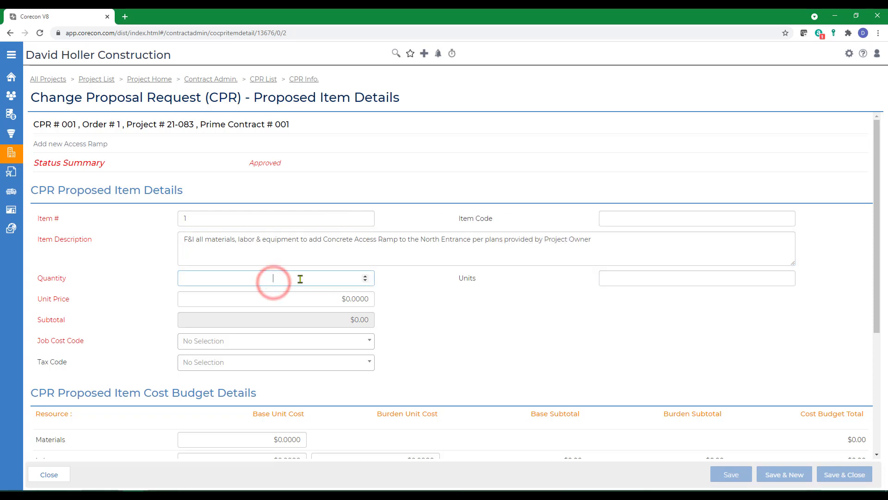
{"action": "key", "text": "Tab"}
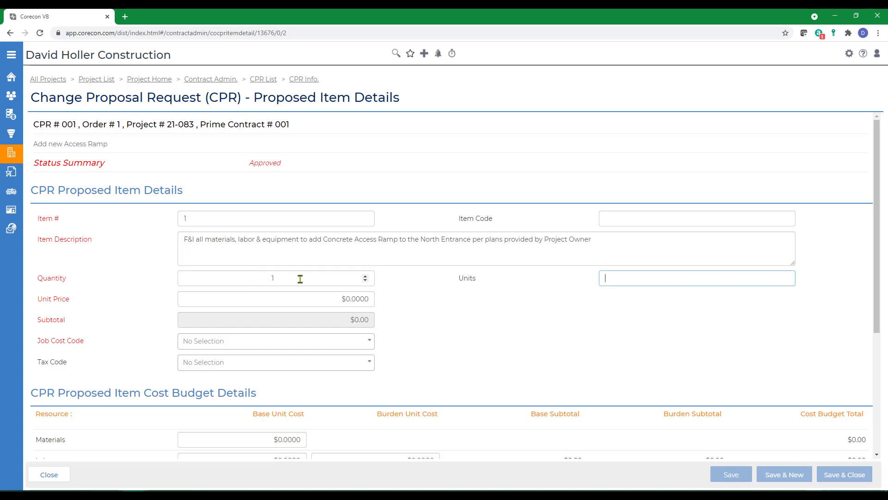
{"action": "type", "text": "LS"}
{"action": "key", "text": "Tab"}
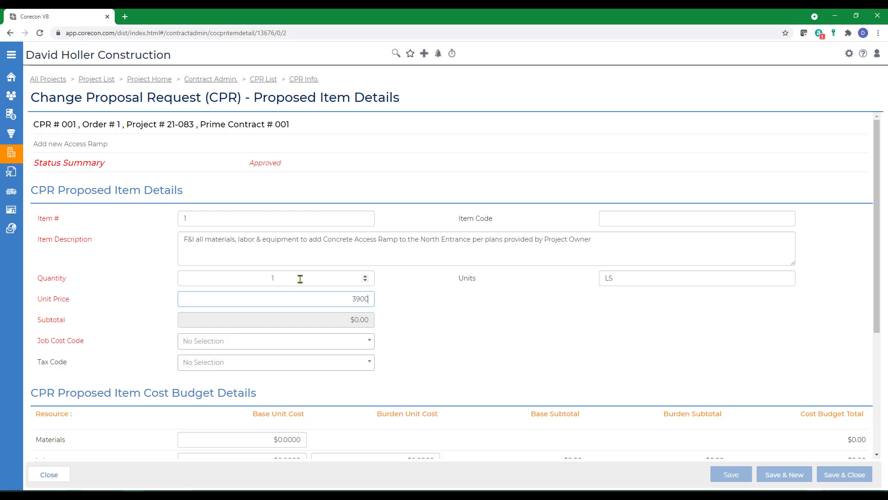
{"action": "key", "text": "Tab"}
{"action": "left_click", "coordinate": [308, 347]}
{"action": "type", "text": "03"}
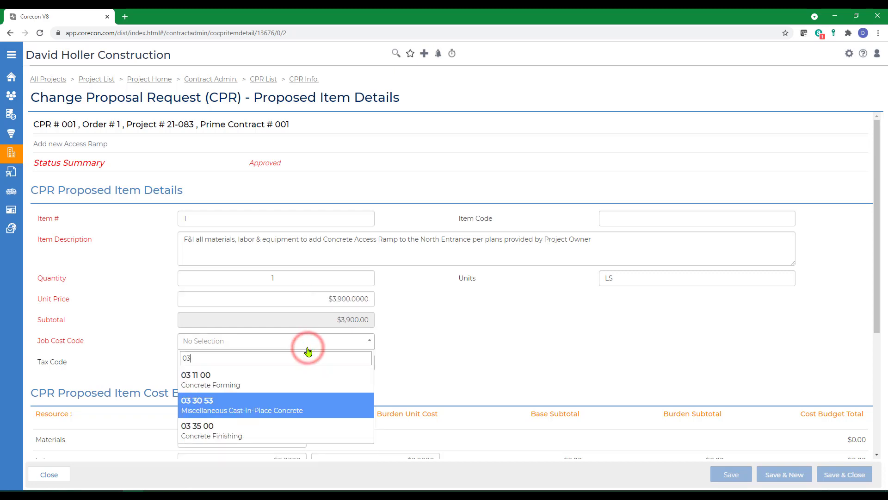
{"action": "key", "text": "Return"}
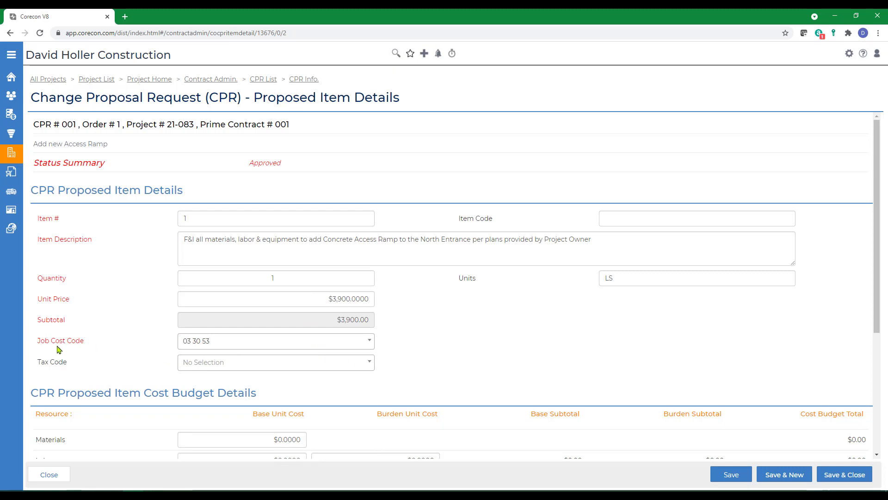
Budget base unit costs of $2,200 for materials, $950 for labor and $200 for equipment, and save the item while starting a new one
{"action": "scroll", "coordinate": [507, 357], "scroll_direction": "down", "scroll_amount": 3}
{"action": "left_click", "coordinate": [260, 284]}
{"action": "type", "text": "220"}
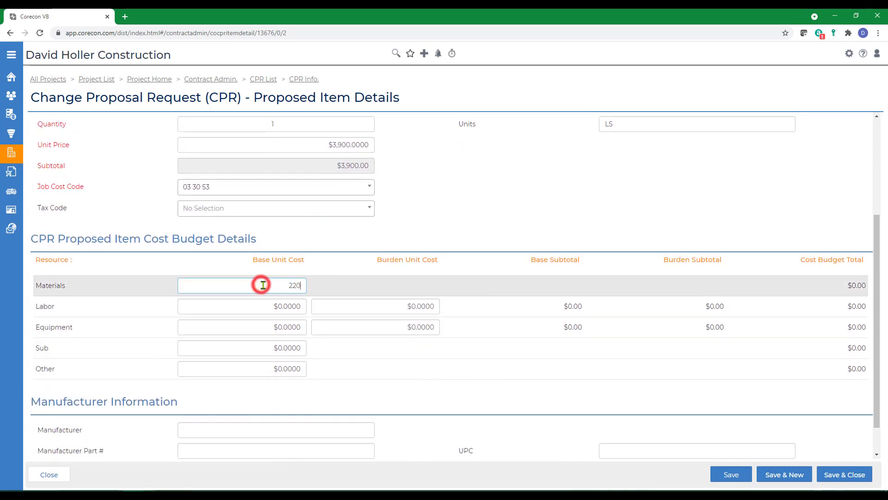
{"action": "type", "text": "0.00"}
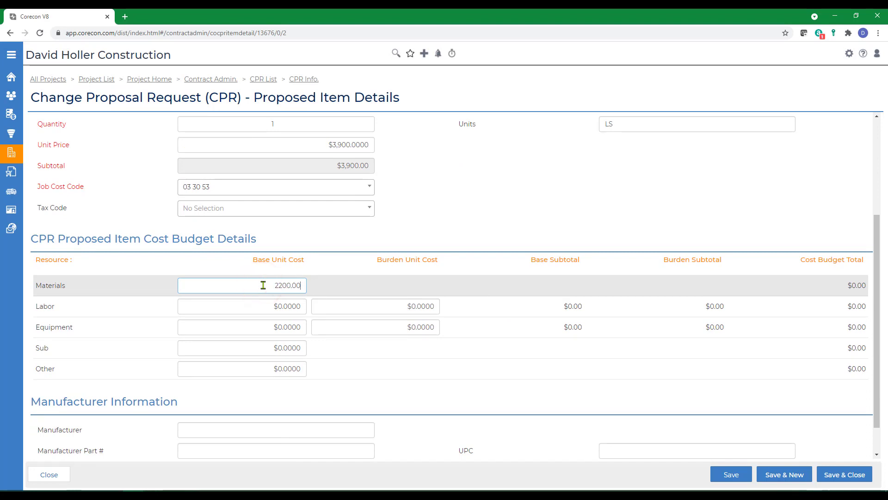
{"action": "key", "text": "Tab"}
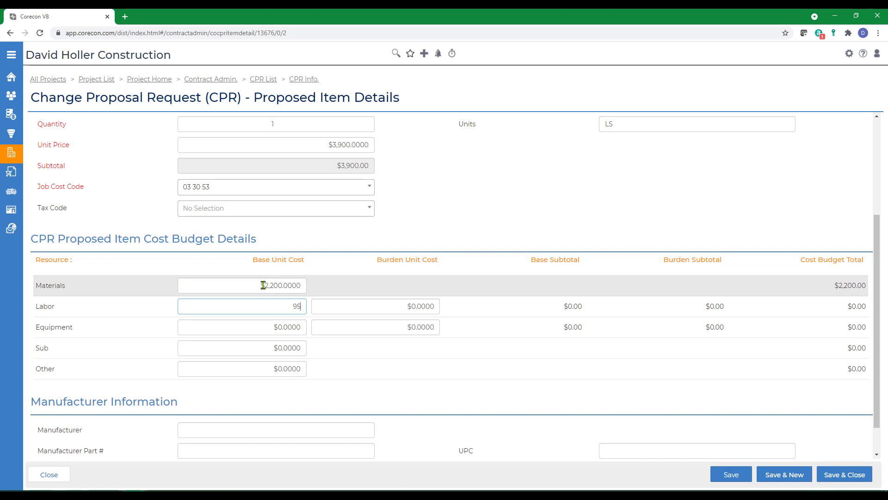
{"action": "key", "text": "Tab"}
{"action": "left_click", "coordinate": [263, 329]}
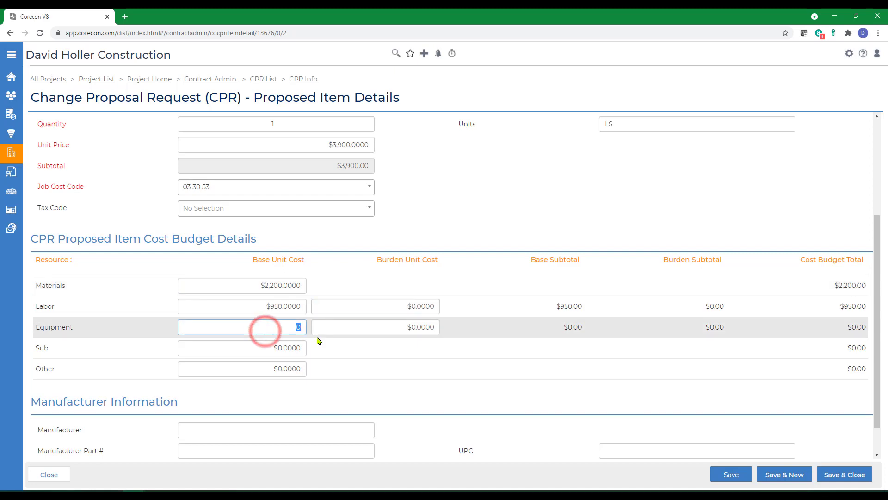
{"action": "type", "text": "200"}
{"action": "key", "text": "Tab"}
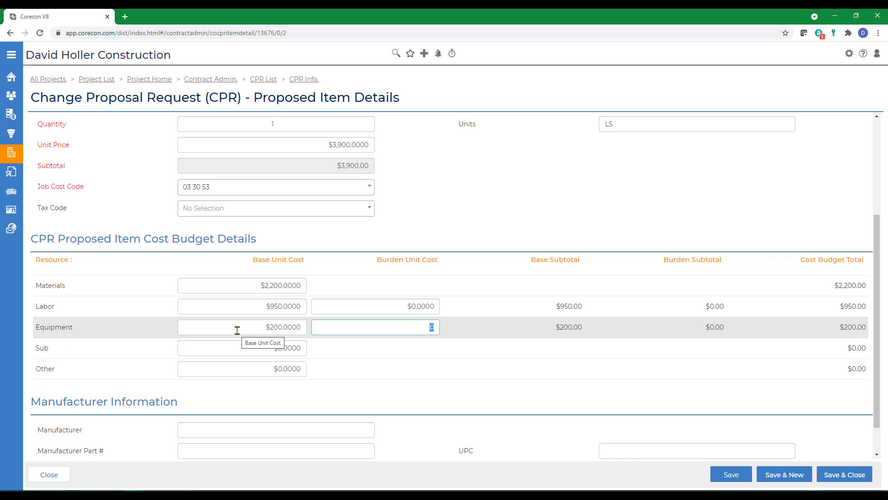
{"action": "scroll", "coordinate": [239, 334], "scroll_direction": "down", "scroll_amount": 1}
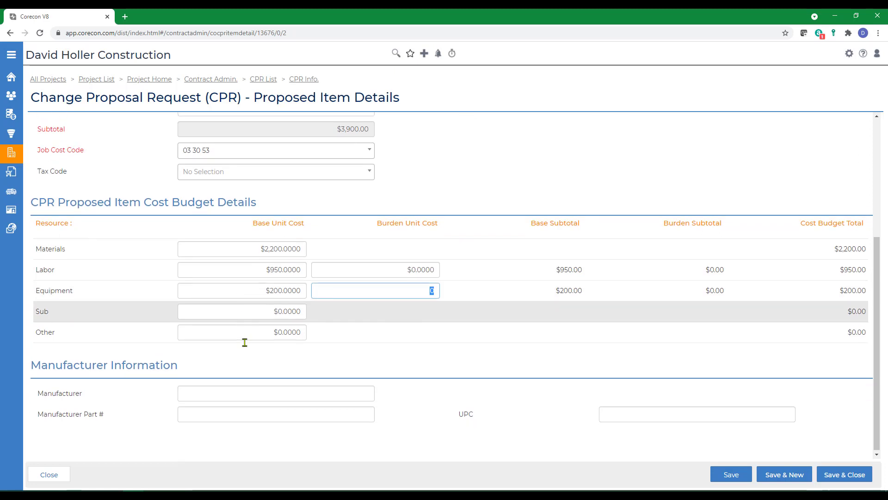
{"action": "left_click", "coordinate": [782, 477]}
Describe the second proposed item as "F&I Railing for new Access Ramp"
{"action": "left_click", "coordinate": [232, 241]}
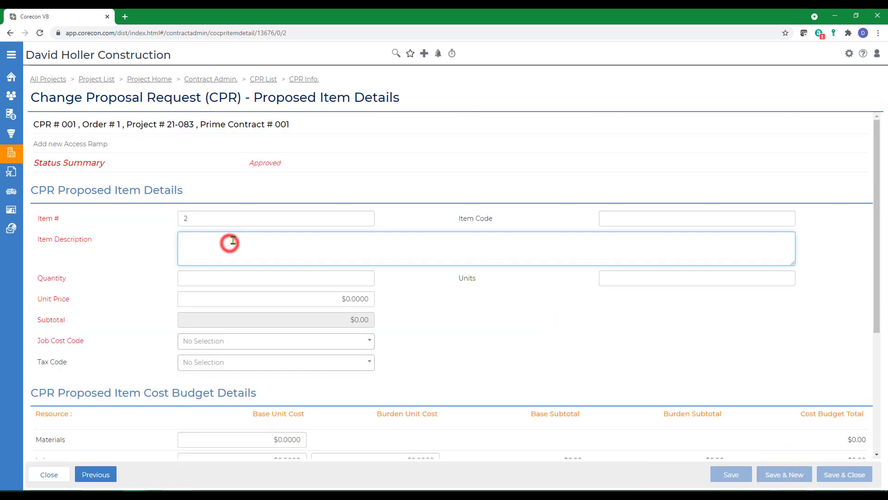
{"action": "type", "text": "F&I Railing for new"}
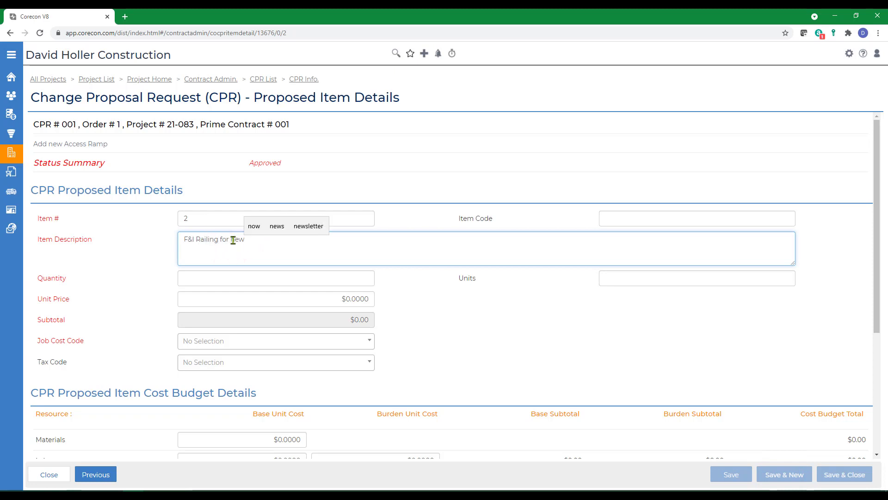
{"action": "type", "text": " Access Ramp"}
{"action": "key", "text": "Tab"}
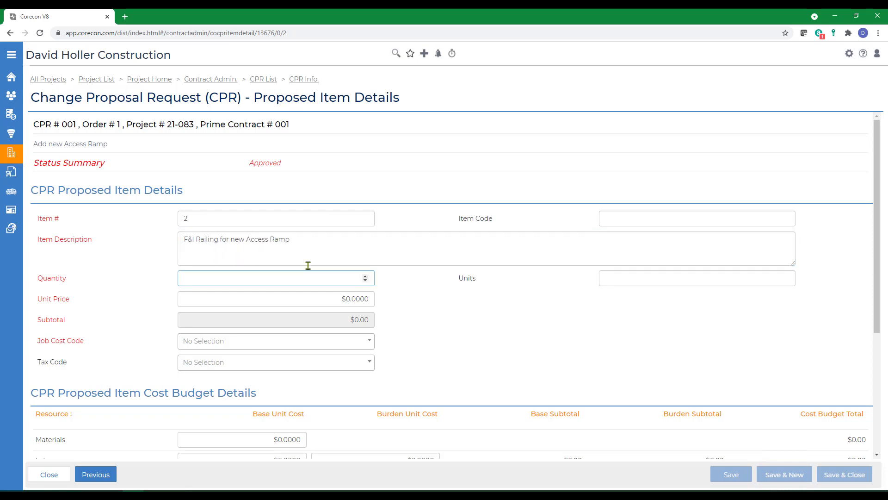
Set the railing item's quantity to 1, units to LS, unit price to $1,800.00 and job cost code to 03 30 53
{"action": "key", "text": "Tab"}
{"action": "type", "text": "LS"}
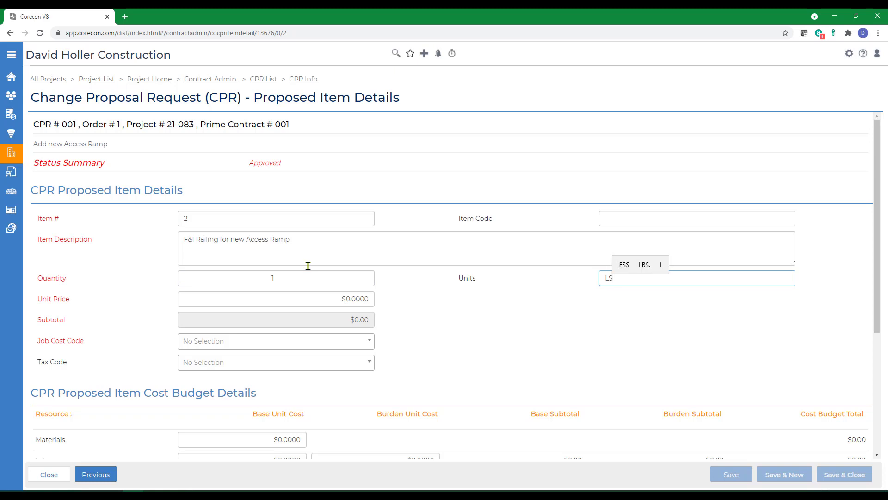
{"action": "key", "text": "Tab"}
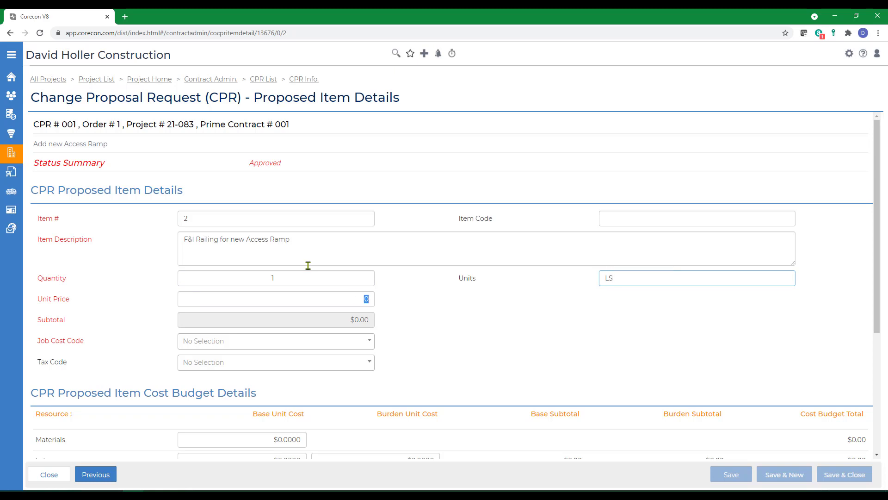
{"action": "type", "text": "1800.00"}
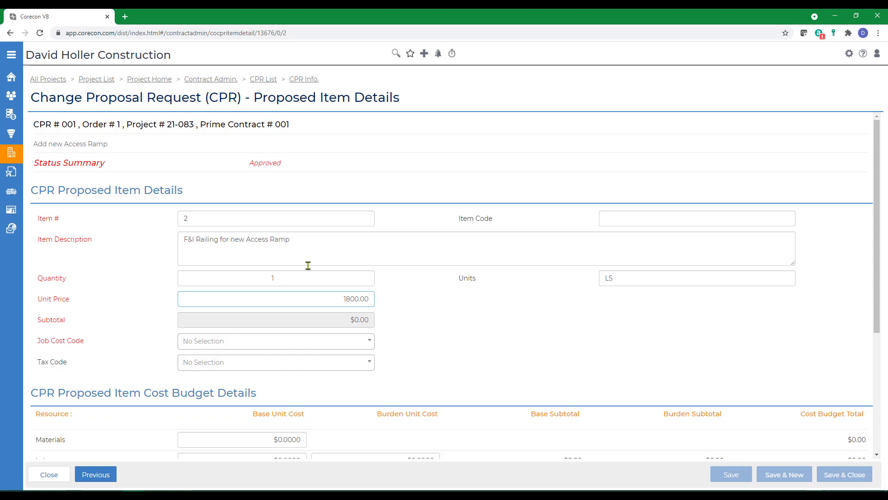
{"action": "key", "text": "Tab"}
{"action": "left_click", "coordinate": [272, 341]}
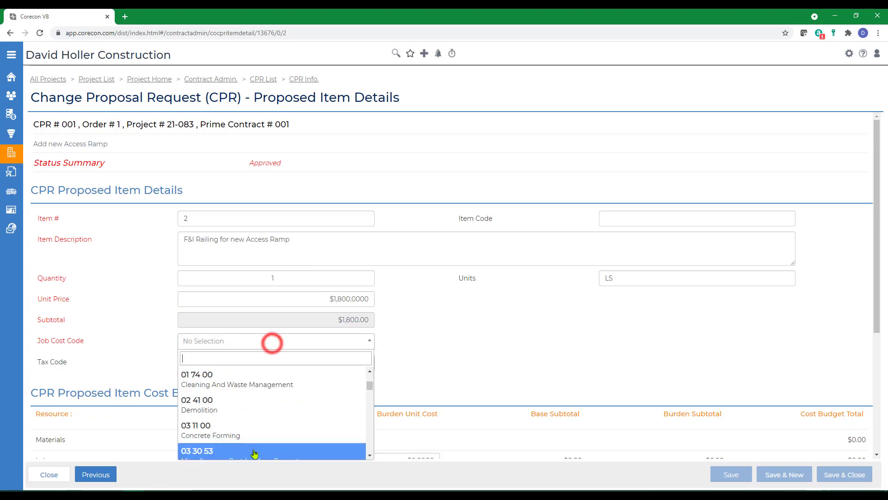
{"action": "left_click", "coordinate": [253, 448]}
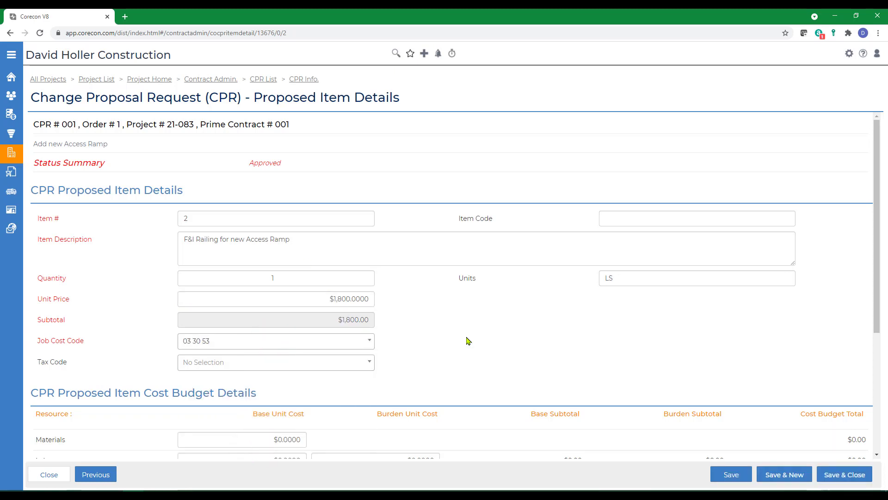
{"action": "scroll", "coordinate": [466, 341], "scroll_direction": "down", "scroll_amount": 3}
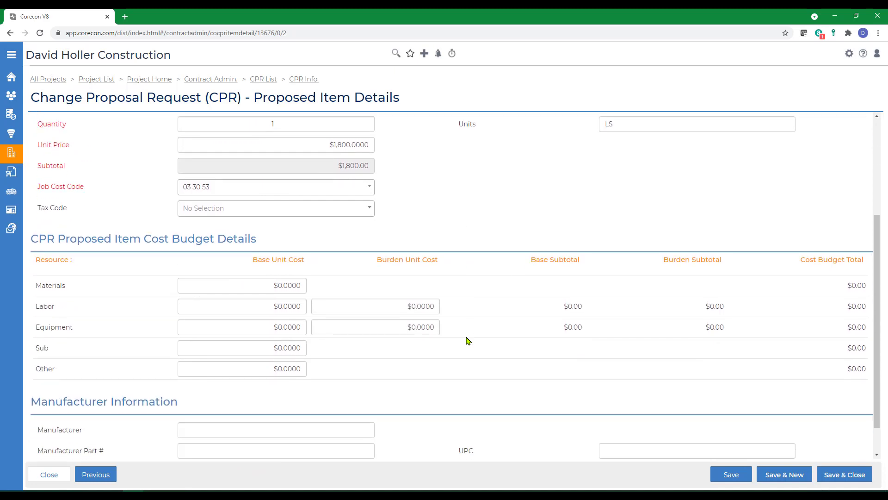
Budget a base unit cost of $1,250 for the railing item's sub resource, then save and close the item
{"action": "left_click", "coordinate": [261, 347]}
{"action": "type", "text": "1250"}
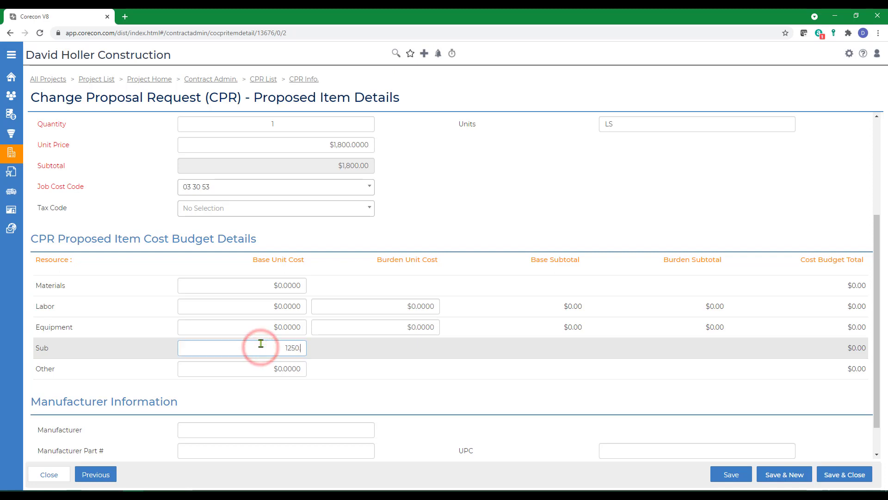
{"action": "key", "text": "Tab"}
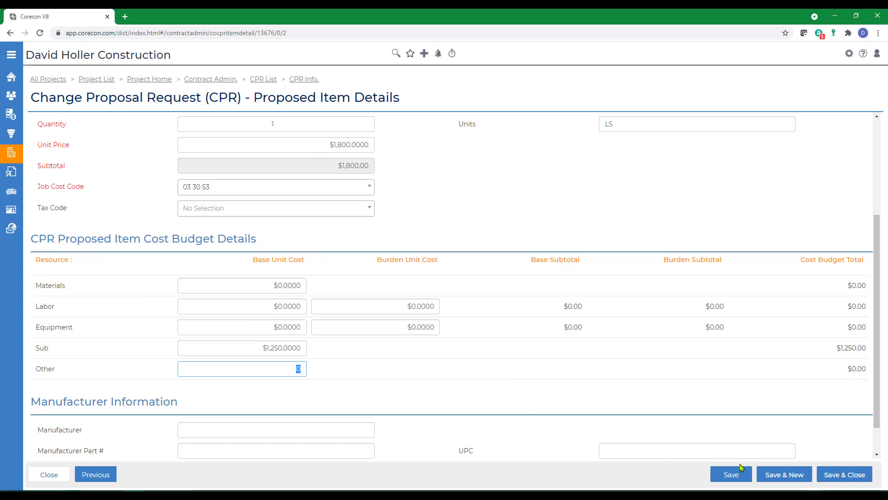
{"action": "left_click", "coordinate": [841, 479]}
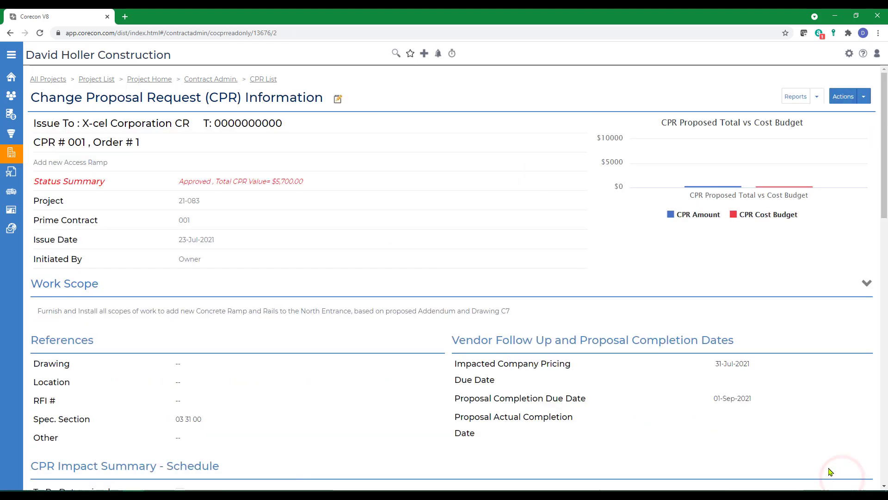
Edit the change proposal request to reference drawing Adenda No 1-Concrete Sidewalk, and save and close it
{"action": "left_click", "coordinate": [338, 100]}
{"action": "scroll", "coordinate": [430, 301], "scroll_direction": "down", "scroll_amount": 3}
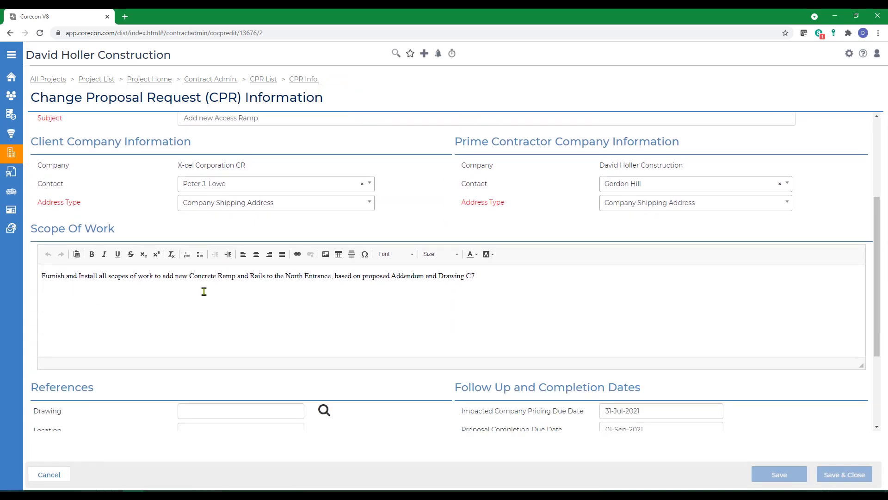
{"action": "scroll", "coordinate": [257, 326], "scroll_direction": "down", "scroll_amount": 3}
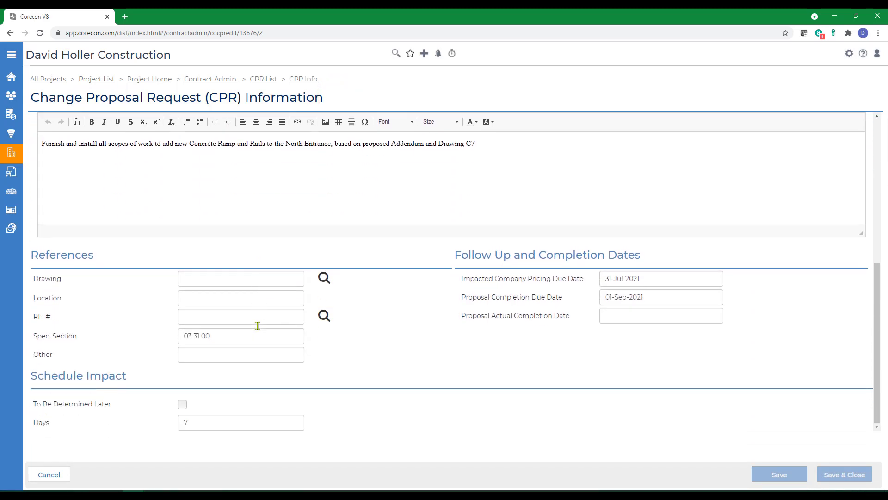
{"action": "left_click", "coordinate": [322, 278]}
{"action": "left_click", "coordinate": [263, 103]}
{"action": "left_click", "coordinate": [440, 149]}
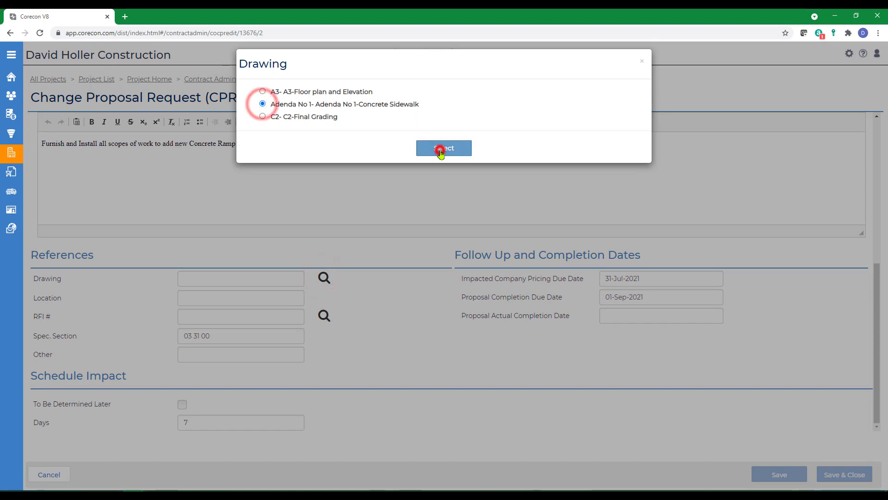
{"action": "left_click", "coordinate": [843, 475]}
Export the change proposal request with the Default template as PDF (Adobe Acrobat), review its pages and close the document
{"action": "left_click", "coordinate": [818, 97]}
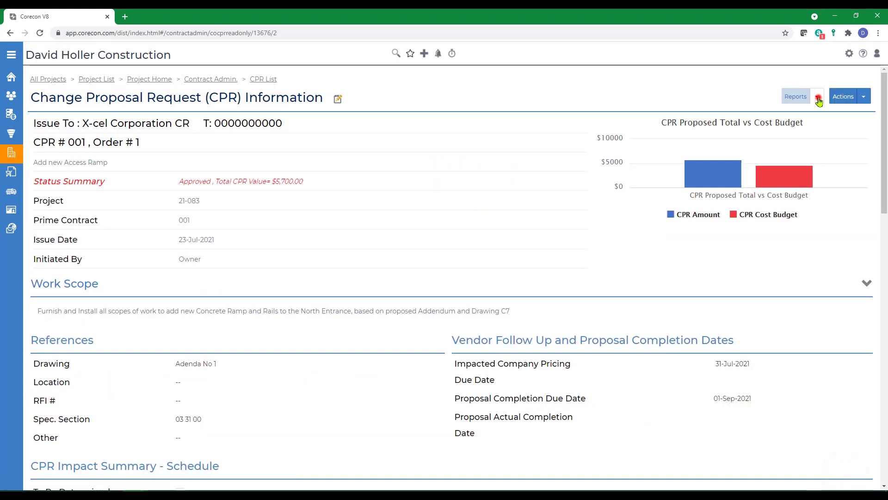
{"action": "left_click", "coordinate": [793, 114]}
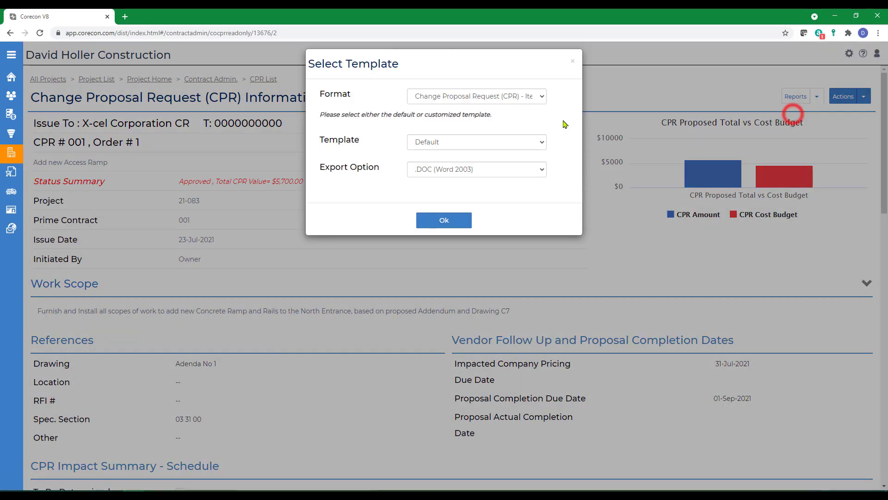
{"action": "left_click", "coordinate": [462, 169]}
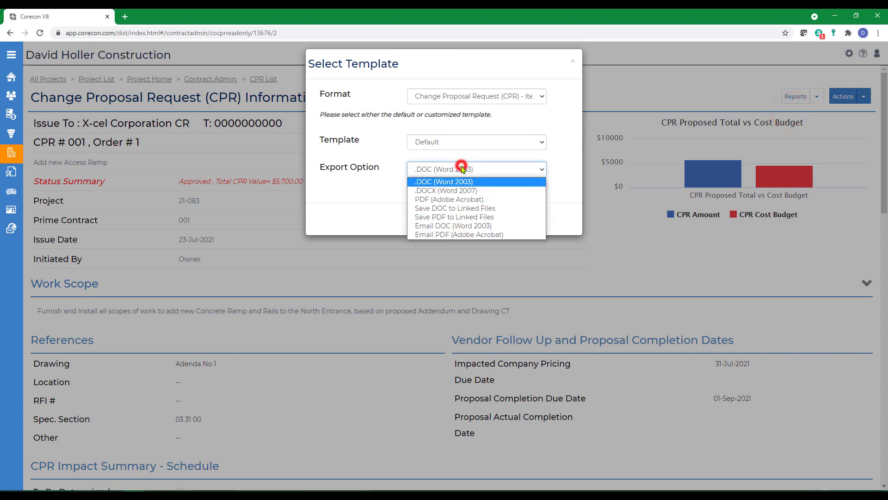
{"action": "left_click", "coordinate": [422, 203]}
{"action": "left_click", "coordinate": [435, 220]}
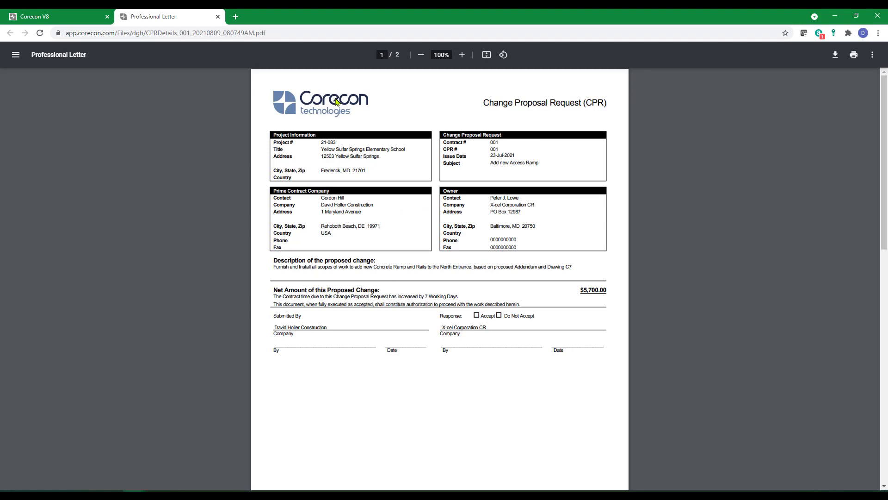
{"action": "scroll", "coordinate": [420, 375], "scroll_direction": "down", "scroll_amount": 10}
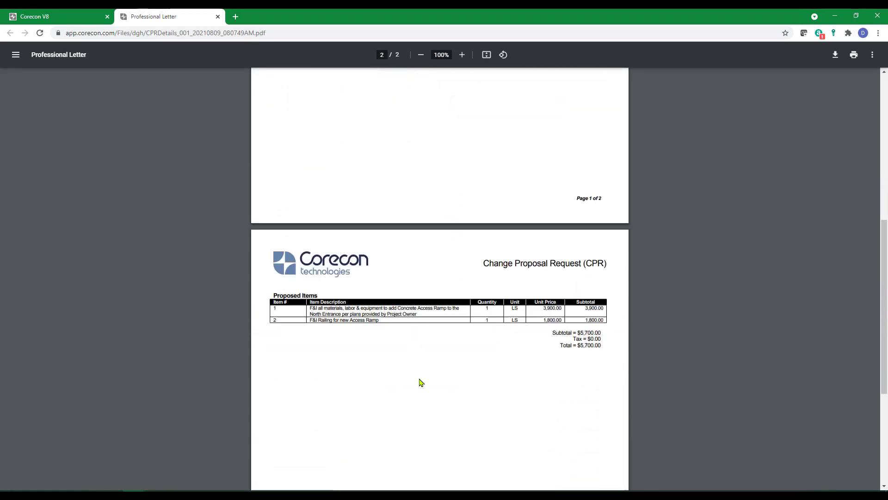
{"action": "scroll", "coordinate": [338, 218], "scroll_direction": "up", "scroll_amount": 10}
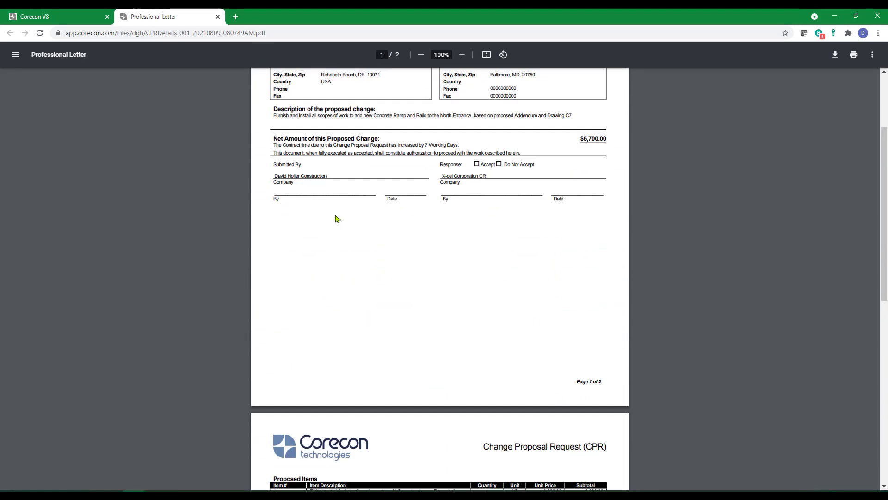
{"action": "left_click", "coordinate": [218, 16]}
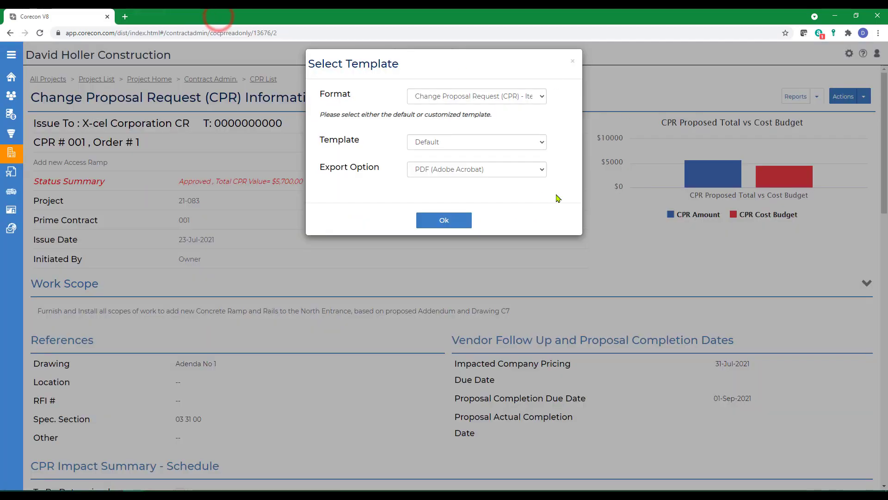
Save the change proposal request report as a PDF to the linked files and check the Linked Files section
{"action": "left_click", "coordinate": [541, 170]}
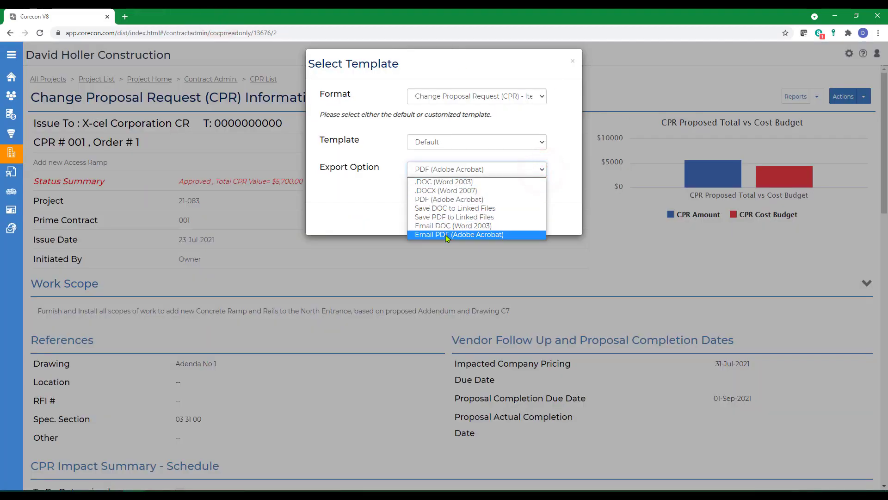
{"action": "left_click", "coordinate": [430, 217]}
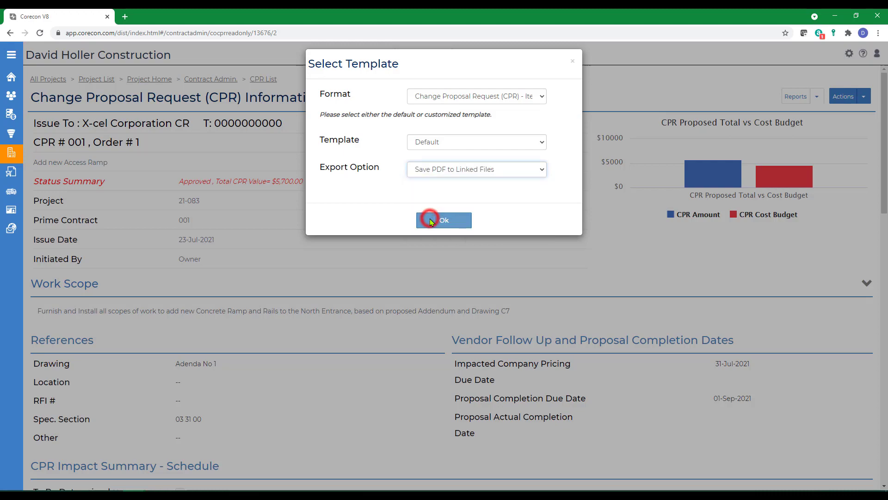
{"action": "left_click", "coordinate": [446, 222]}
{"action": "scroll", "coordinate": [461, 256], "scroll_direction": "down", "scroll_amount": 15}
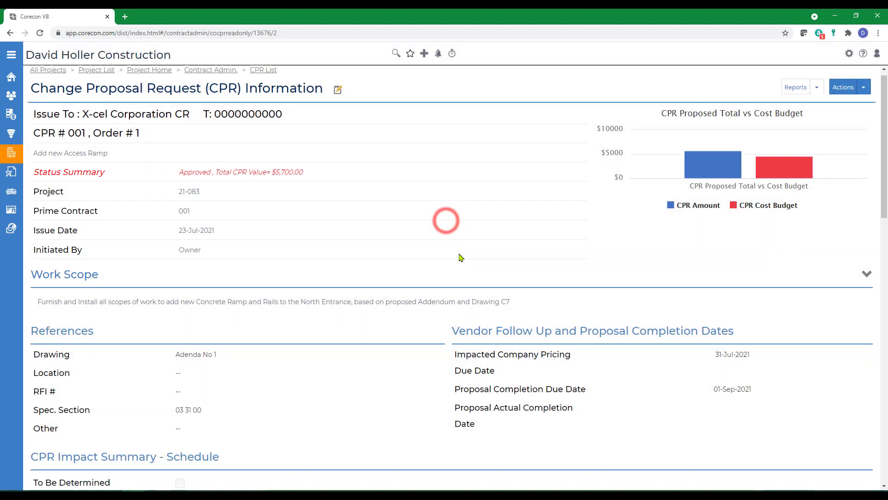
{"action": "scroll", "coordinate": [461, 256], "scroll_direction": "down", "scroll_amount": 2}
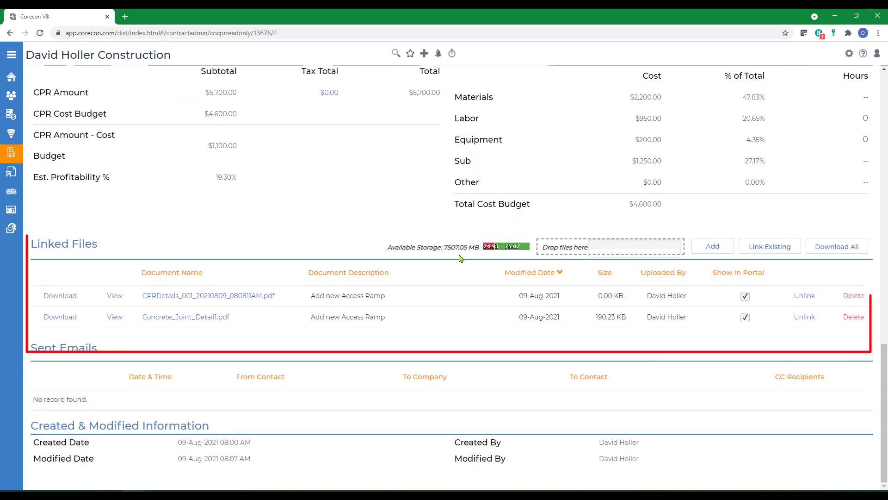
From the CPR list, start a new CPR from estimate 002 for the dumpster pad, fence surround and gate
{"action": "scroll", "coordinate": [456, 248], "scroll_direction": "up", "scroll_amount": 20}
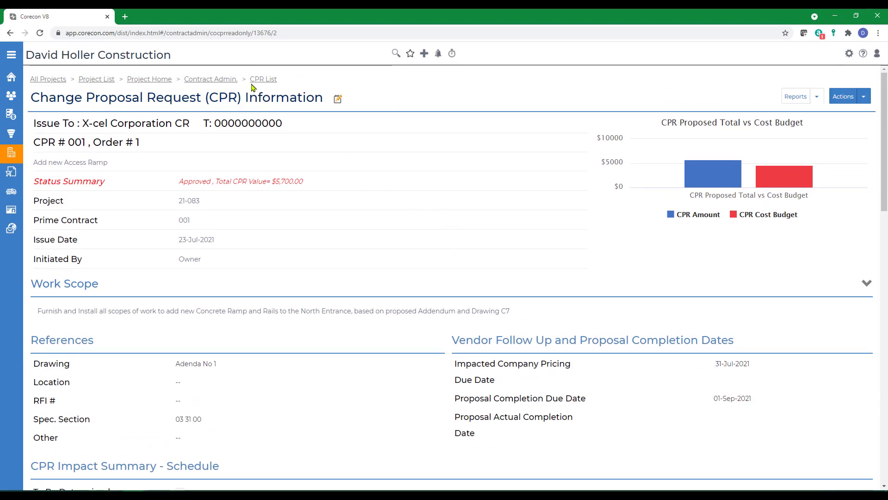
{"action": "left_click", "coordinate": [260, 80]}
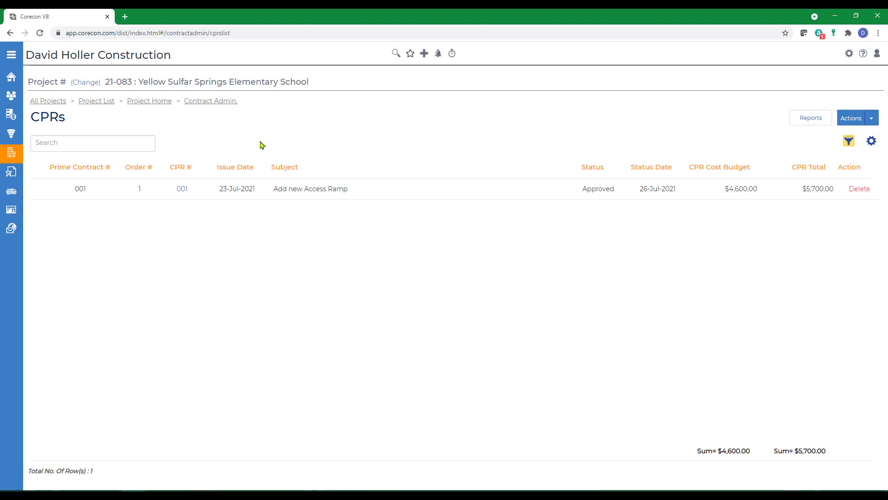
{"action": "left_click", "coordinate": [872, 122]}
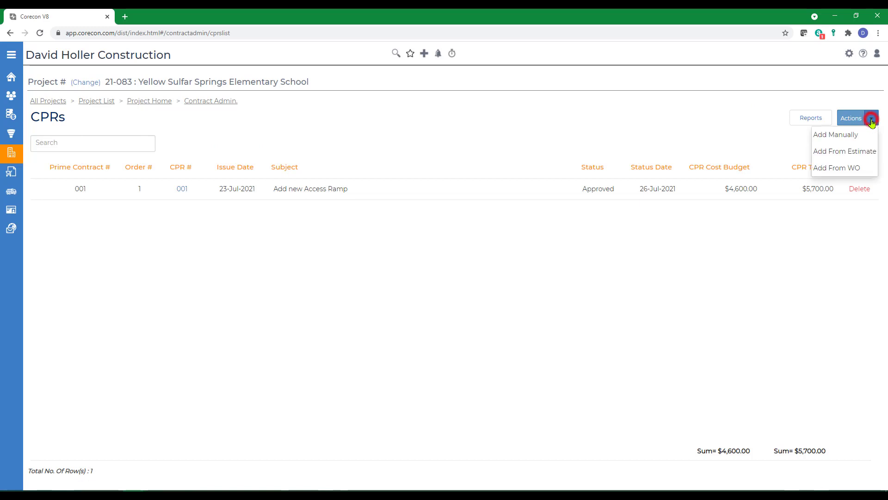
{"action": "left_click", "coordinate": [840, 152]}
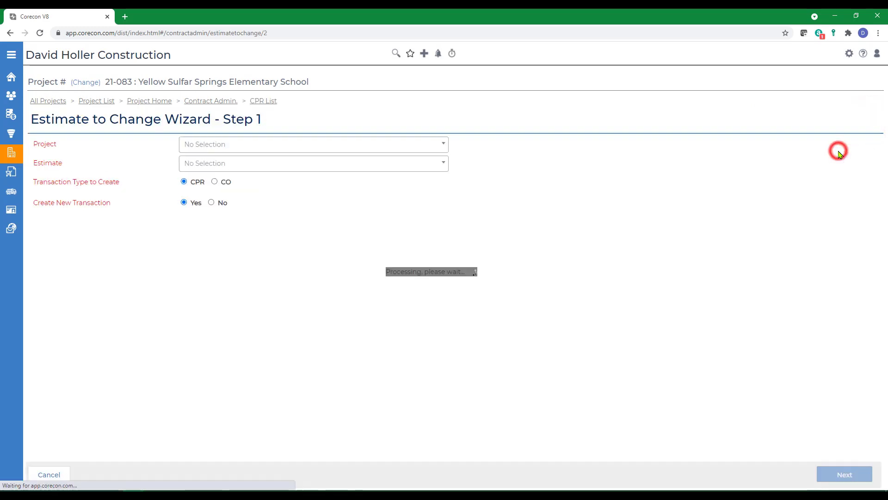
{"action": "left_click", "coordinate": [359, 166]}
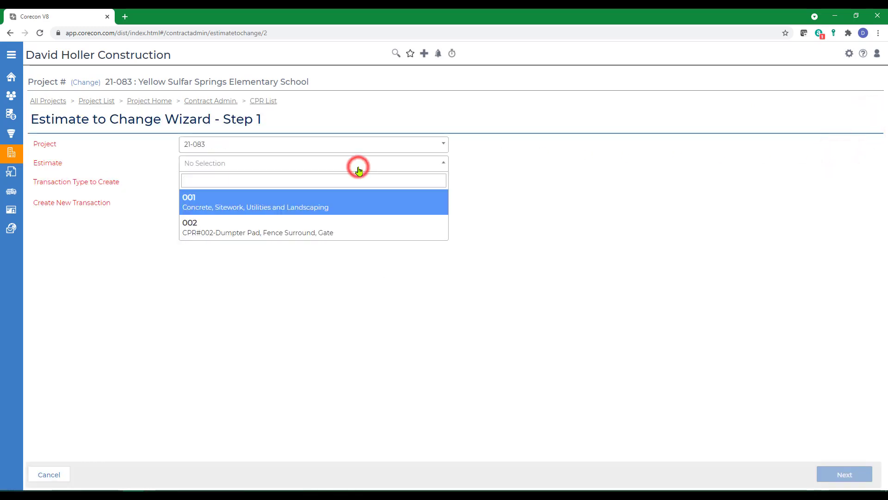
{"action": "left_click", "coordinate": [215, 232]}
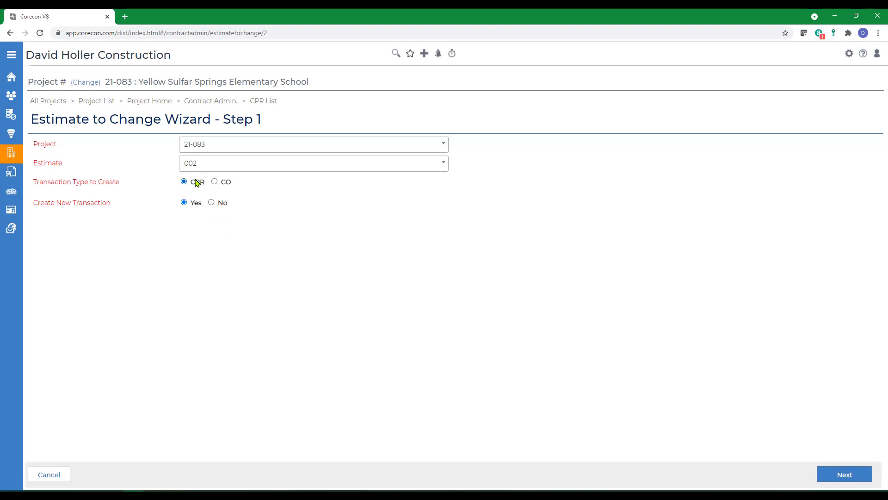
{"action": "left_click", "coordinate": [851, 482]}
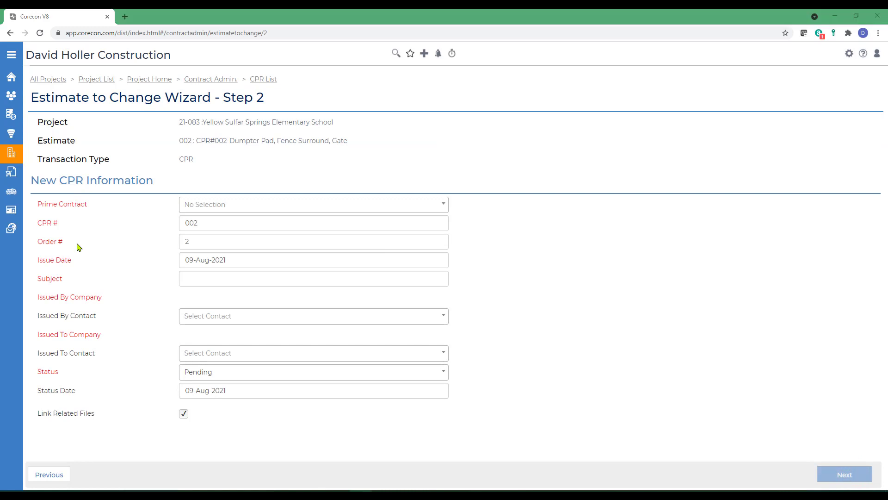
Assign the new CPR to prime contract 002 and set its issue date to 01-Aug-2021
{"action": "left_click", "coordinate": [237, 207]}
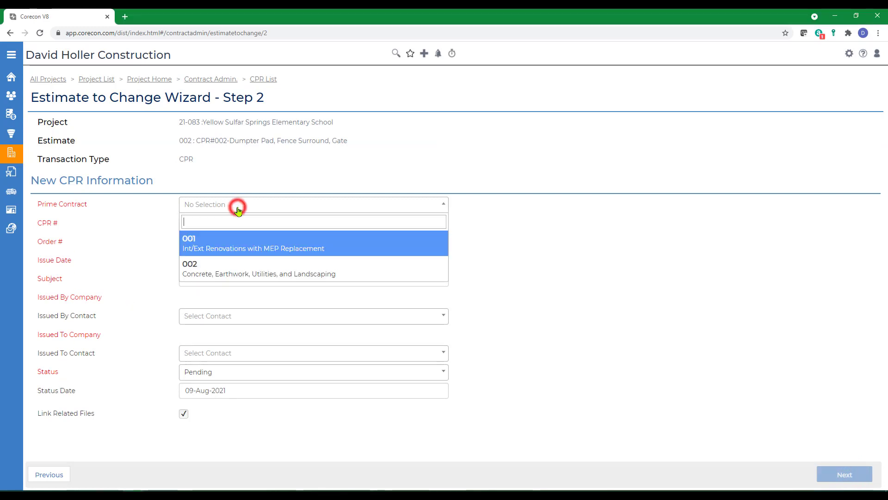
{"action": "left_click", "coordinate": [207, 274]}
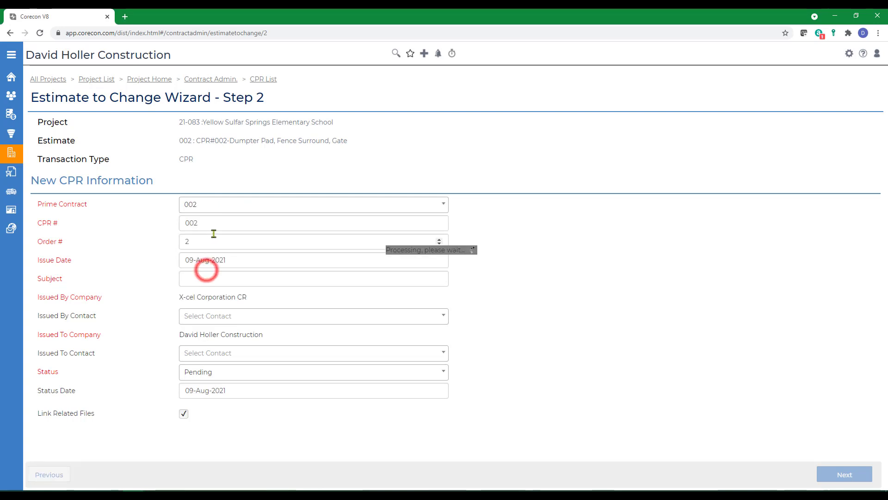
{"action": "left_click", "coordinate": [243, 260]}
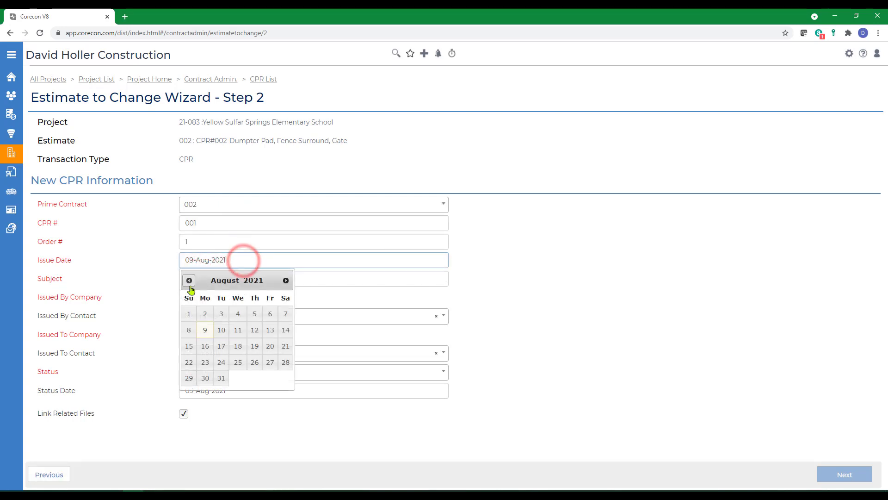
{"action": "left_click", "coordinate": [189, 313]}
Enter "Add new concrete dumpster pad and surrounding fence" as the new CPR's subject
{"action": "left_click", "coordinate": [221, 278]}
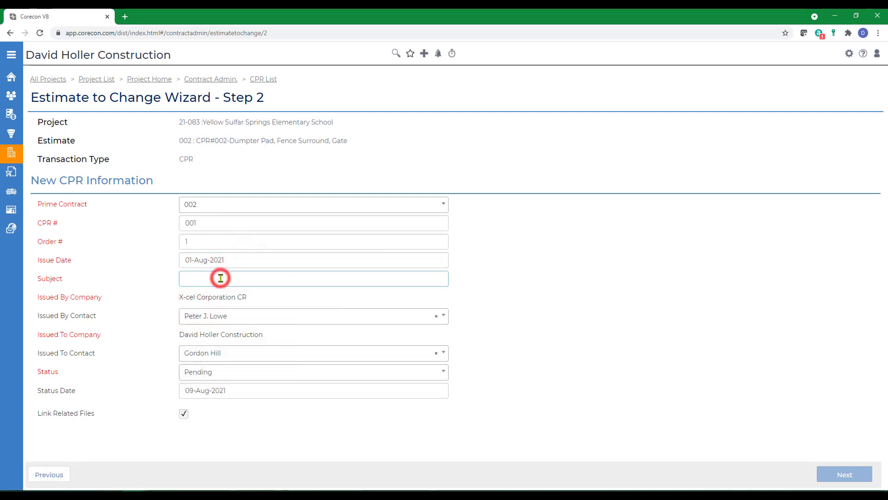
{"action": "type", "text": "Add new concre"}
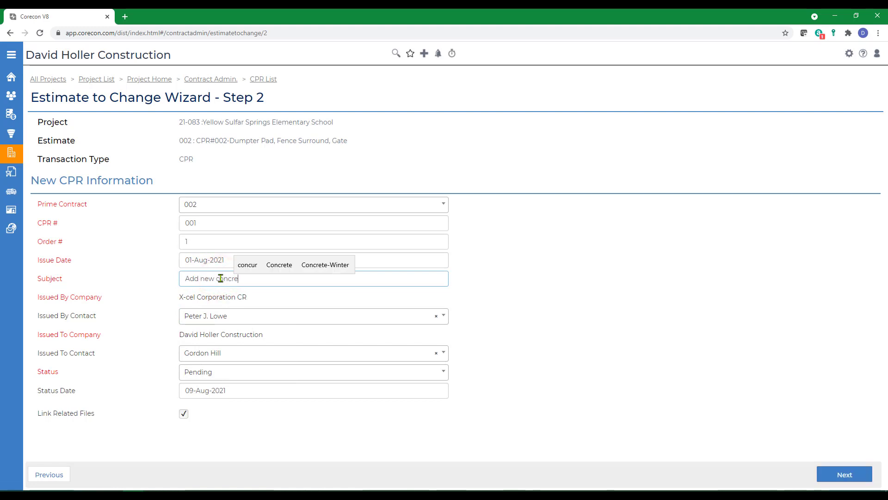
{"action": "type", "text": "te dumpster pa"}
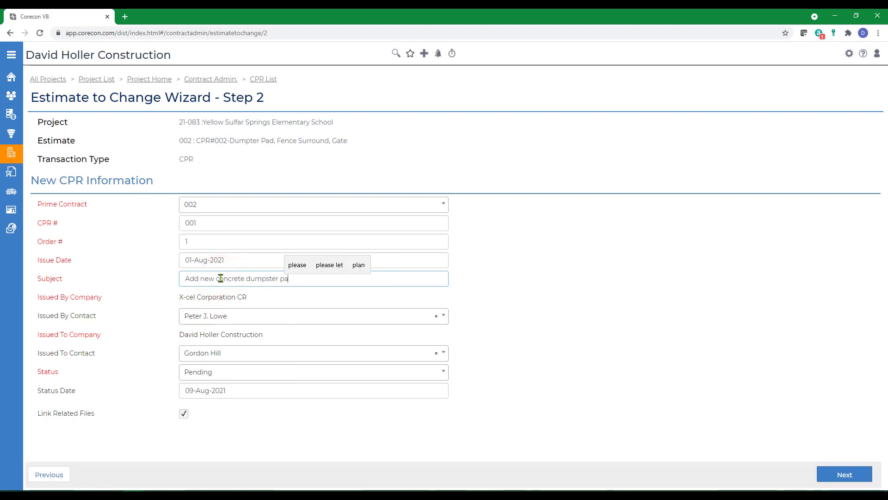
{"action": "type", "text": "d and surrounding fence"}
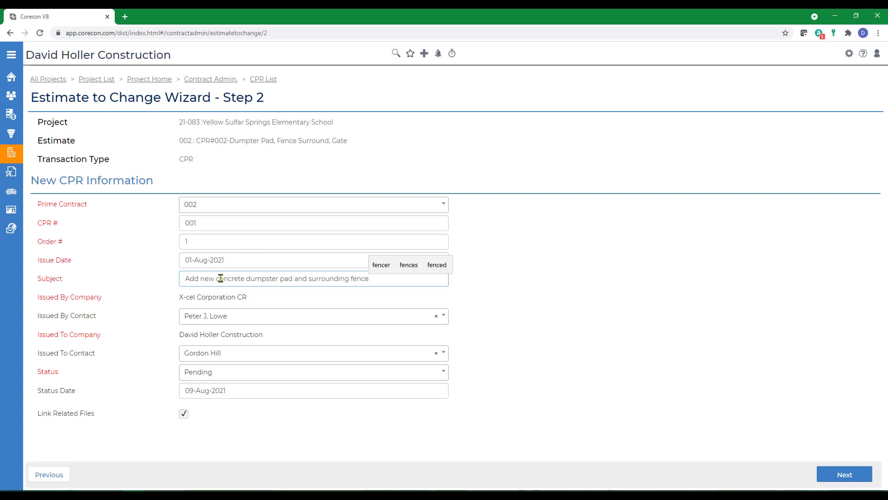
{"action": "key", "text": "Tab"}
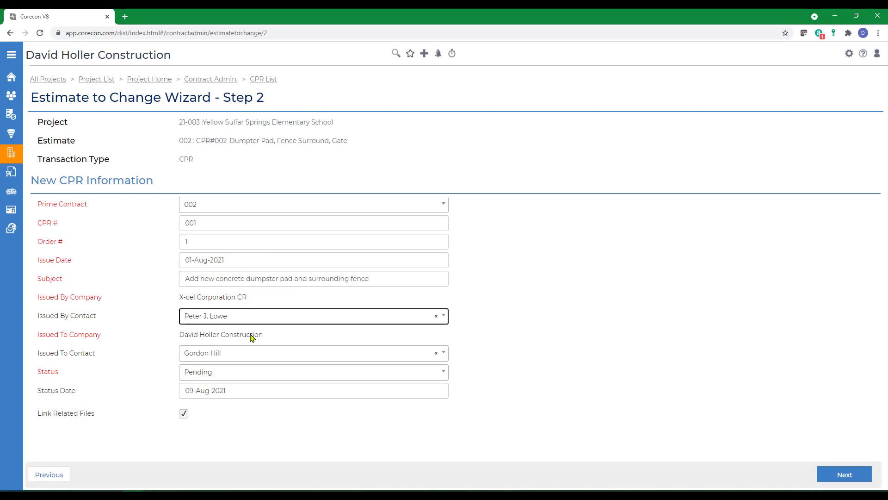
Set the new CPR's status to Approved with status date 02-Aug-2021 and create the CPR
{"action": "left_click", "coordinate": [221, 376]}
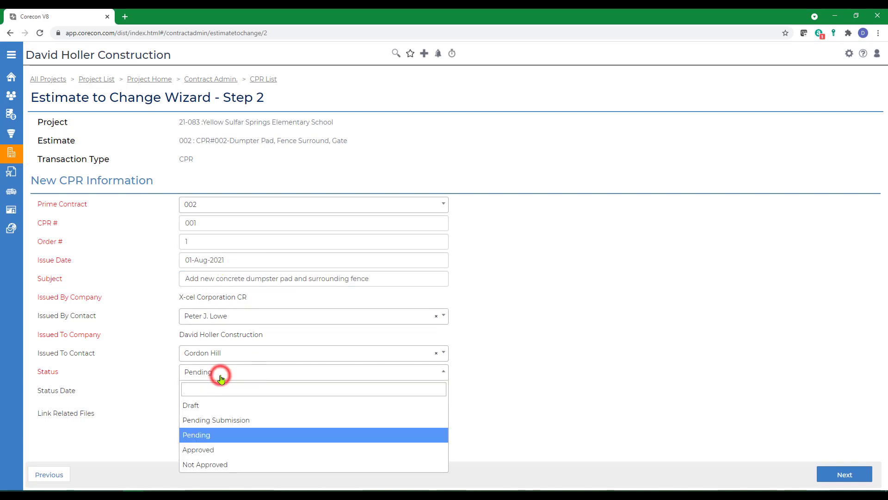
{"action": "left_click", "coordinate": [198, 455]}
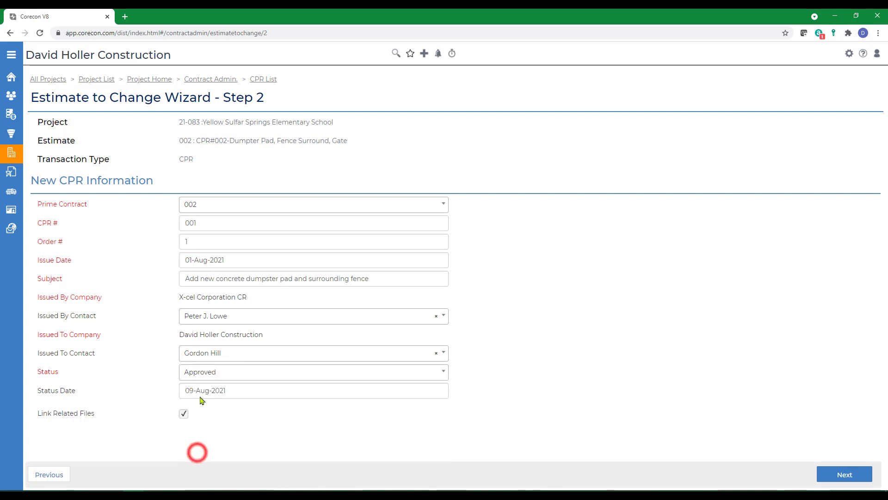
{"action": "left_click", "coordinate": [239, 389]}
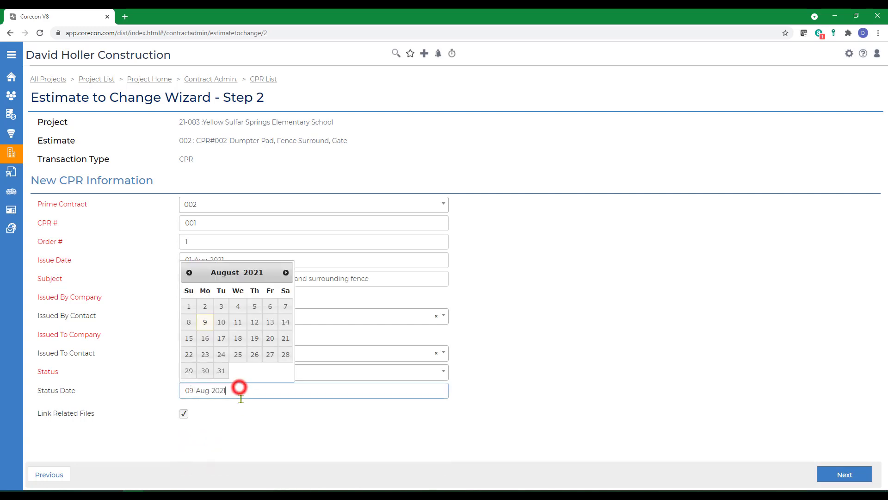
{"action": "left_click", "coordinate": [205, 307]}
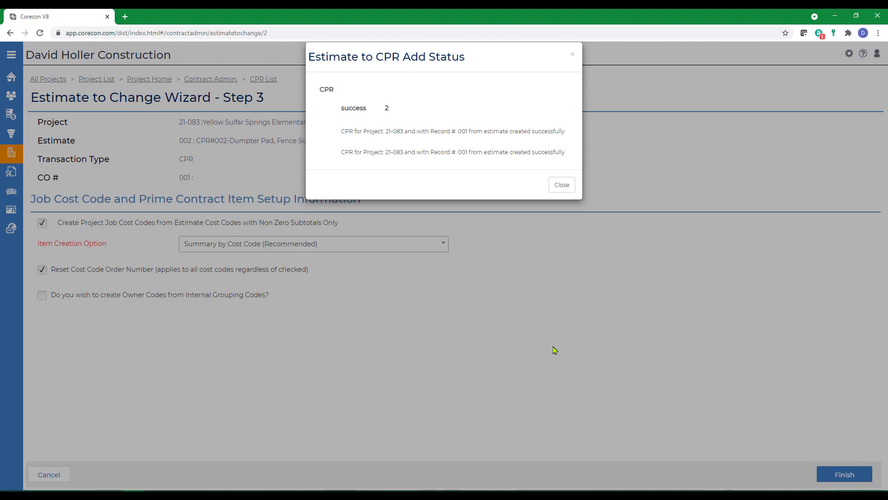
Choose Estimate Line Item as the item creation option and finish the estimate-to-change wizard
{"action": "left_click", "coordinate": [196, 250]}
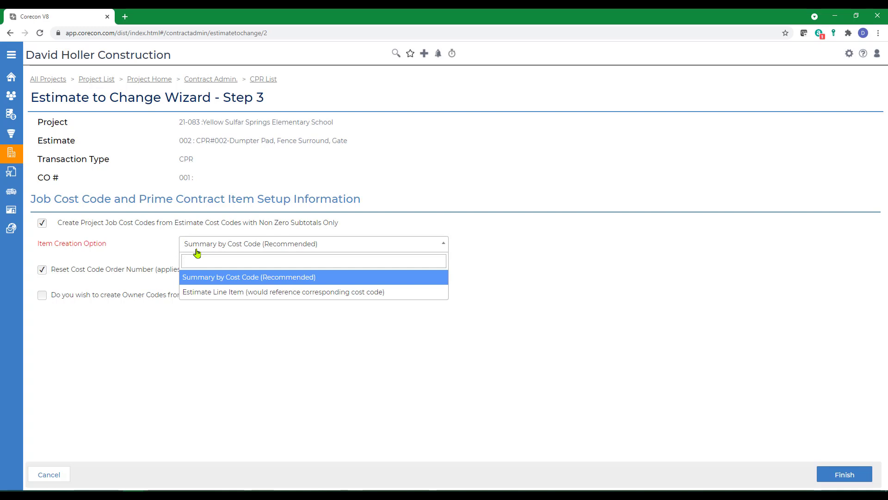
{"action": "left_click", "coordinate": [211, 292]}
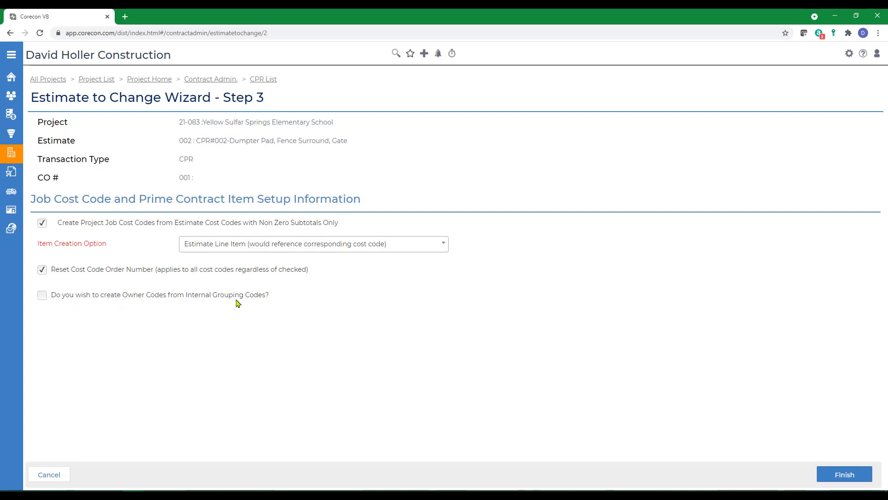
{"action": "left_click", "coordinate": [835, 478]}
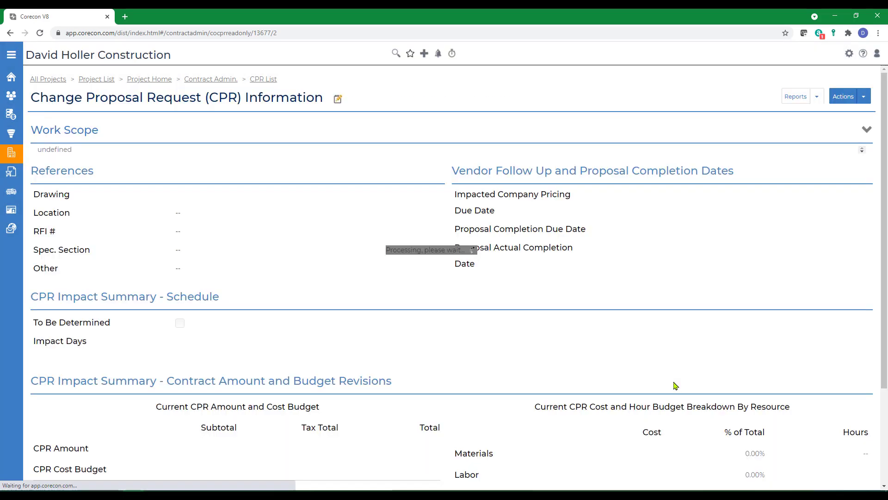
Review the CPR's proposed items, look at the Import Estimate Items page, and return to the CPR information
{"action": "scroll", "coordinate": [383, 331], "scroll_direction": "down", "scroll_amount": 7}
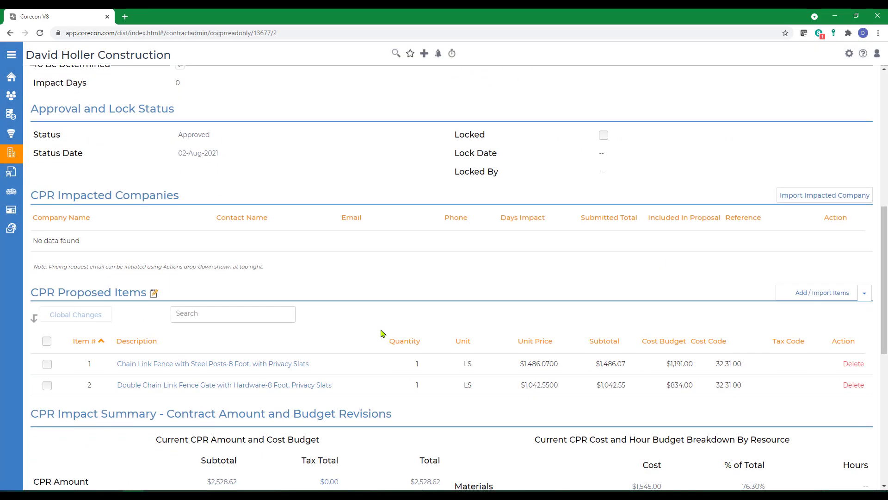
{"action": "scroll", "coordinate": [383, 331], "scroll_direction": "down", "scroll_amount": 2}
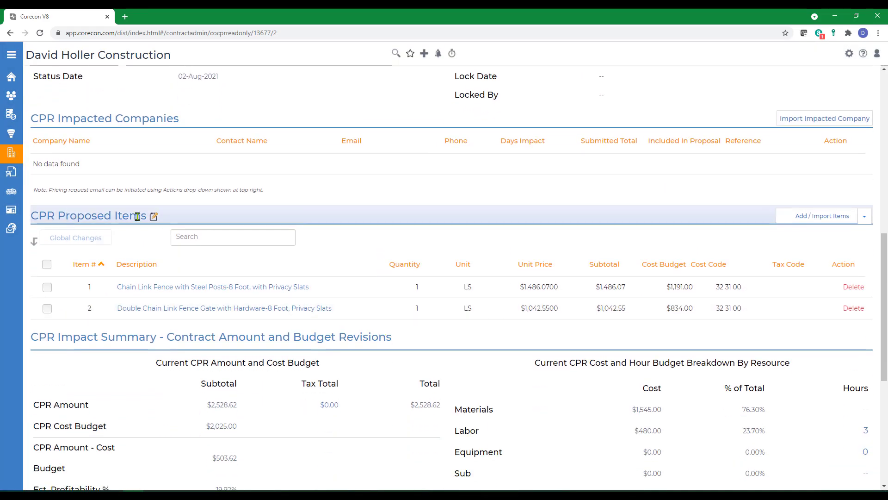
{"action": "scroll", "coordinate": [77, 469], "scroll_direction": "up", "scroll_amount": 2}
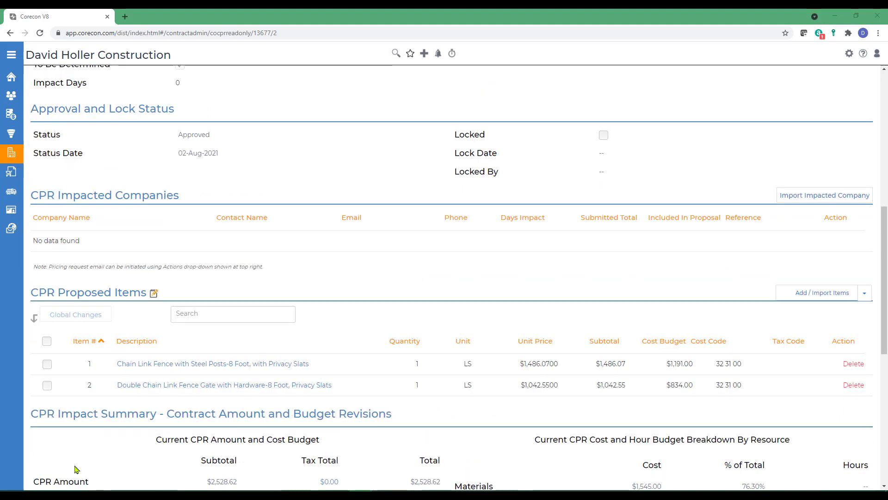
{"action": "left_click", "coordinate": [864, 297]}
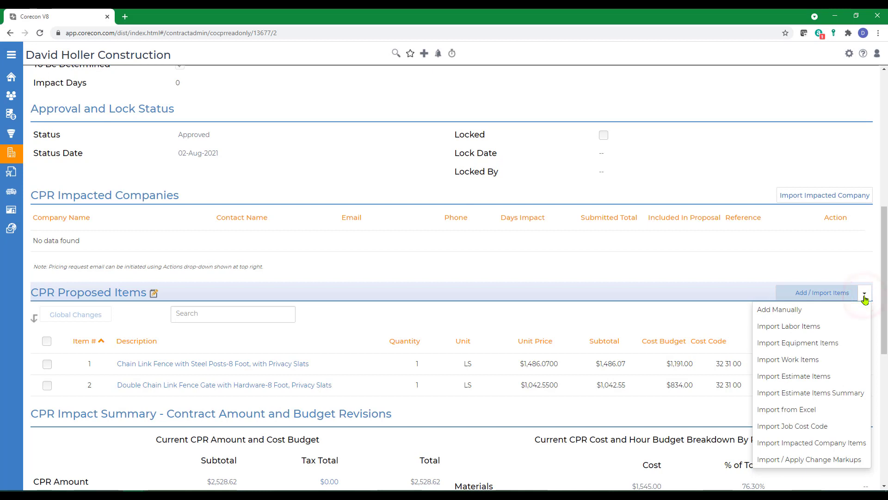
{"action": "left_click", "coordinate": [794, 376]}
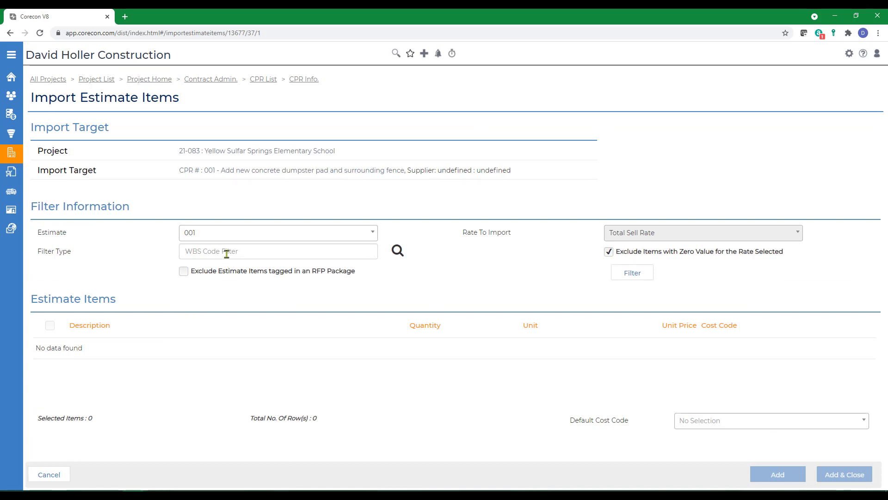
{"action": "left_click", "coordinate": [300, 79]}
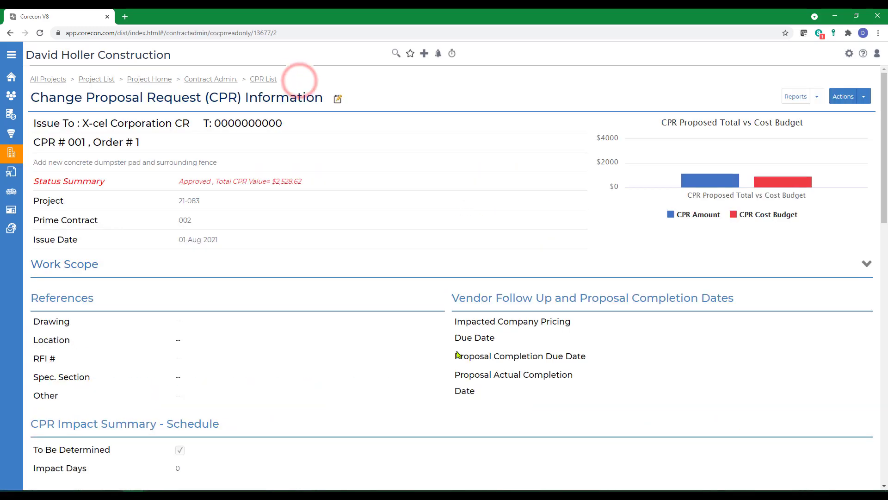
Start importing work items into the CPR and filter them by CSI 2016 classification code 03 30 00
{"action": "scroll", "coordinate": [457, 355], "scroll_direction": "down", "scroll_amount": 10}
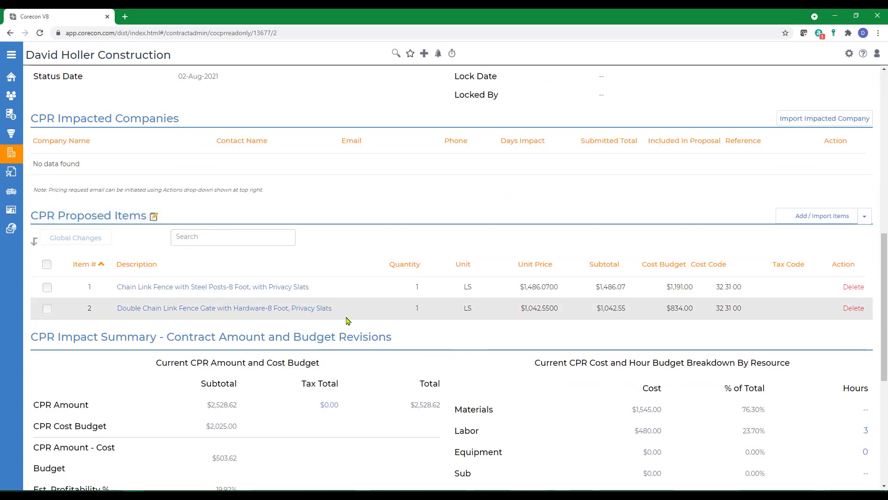
{"action": "left_click", "coordinate": [866, 217]}
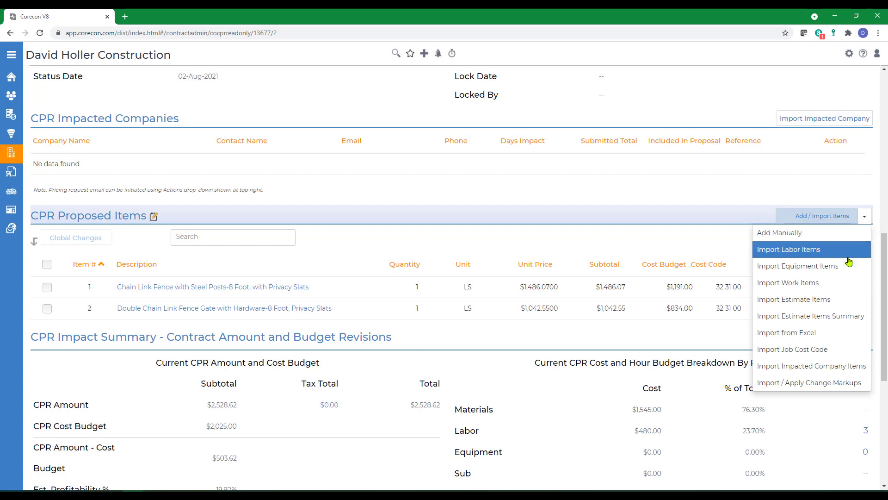
{"action": "left_click", "coordinate": [764, 285]}
{"action": "left_click", "coordinate": [371, 233]}
{"action": "left_click", "coordinate": [199, 340]}
{"action": "left_click", "coordinate": [398, 250]}
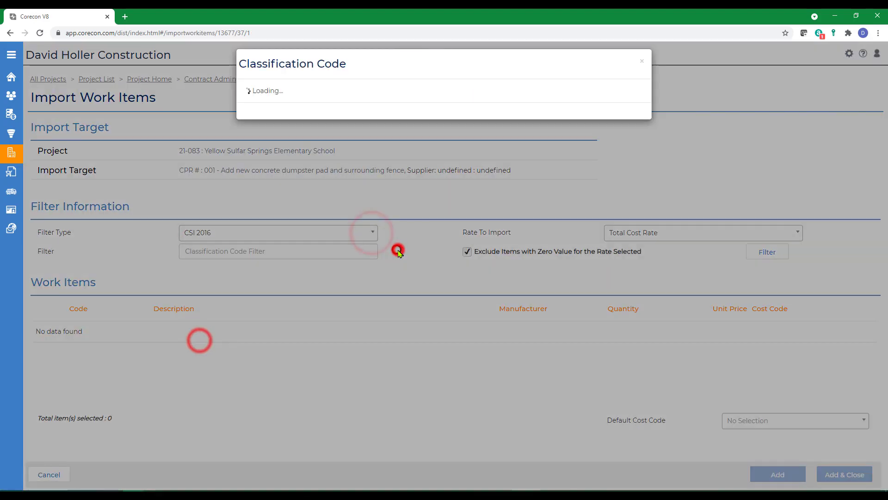
{"action": "left_click", "coordinate": [248, 126]}
{"action": "left_click", "coordinate": [270, 301]}
{"action": "left_click", "coordinate": [757, 253]}
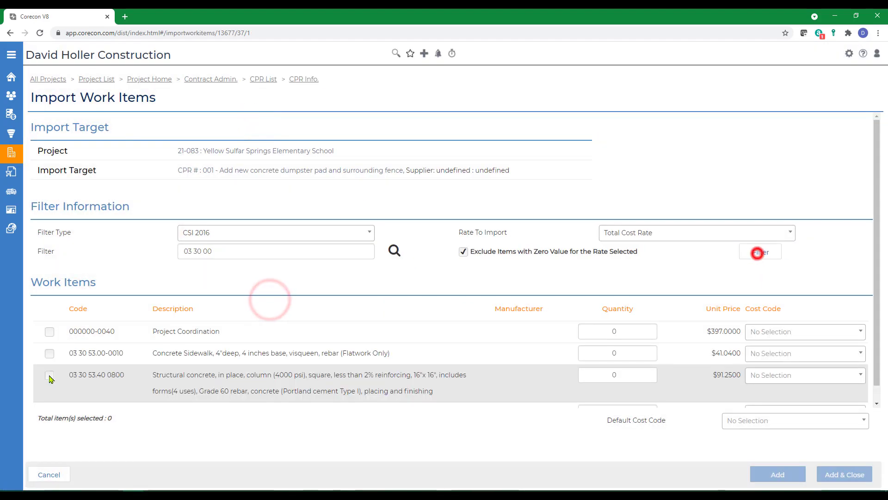
Import structural concrete work item 03 30 53.40 0800 with quantity 144 and cost code 03 30 53 into the CPR
{"action": "left_click", "coordinate": [50, 376]}
{"action": "left_click", "coordinate": [601, 374]}
{"action": "type", "text": "144"}
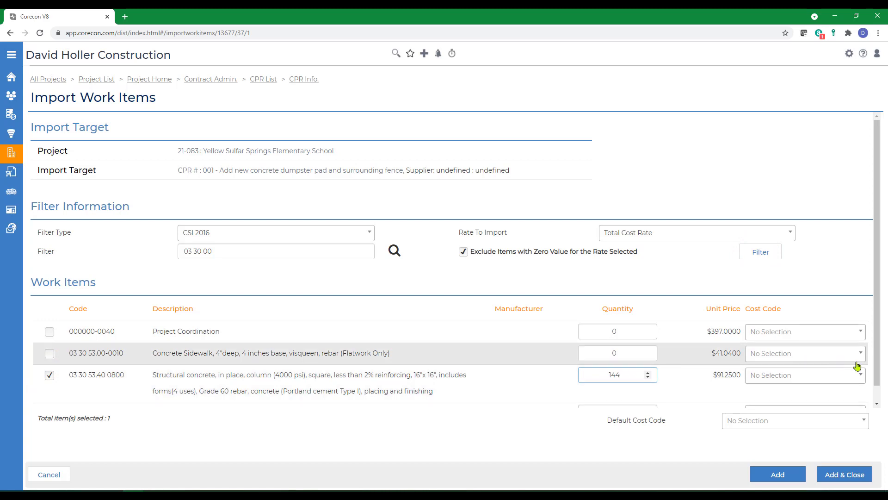
{"action": "left_click", "coordinate": [859, 375]}
{"action": "scroll", "coordinate": [813, 334], "scroll_direction": "down", "scroll_amount": 3}
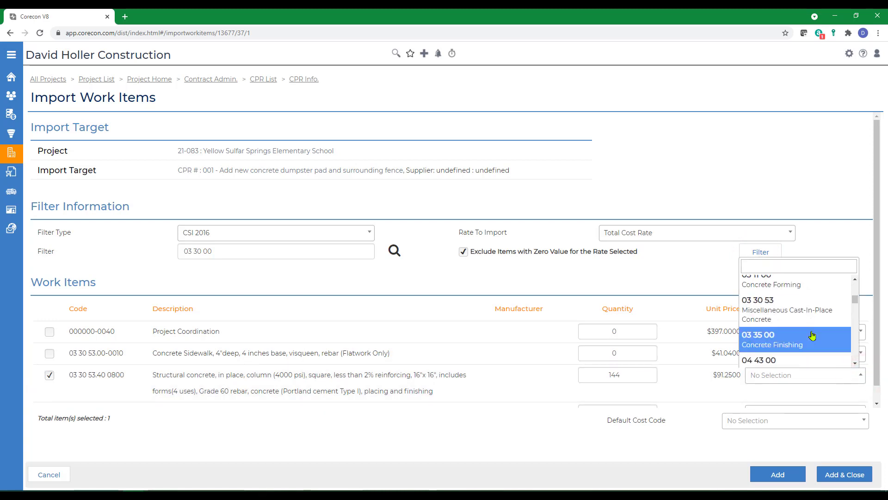
{"action": "left_click", "coordinate": [786, 309]}
{"action": "scroll", "coordinate": [872, 372], "scroll_direction": "down", "scroll_amount": 1}
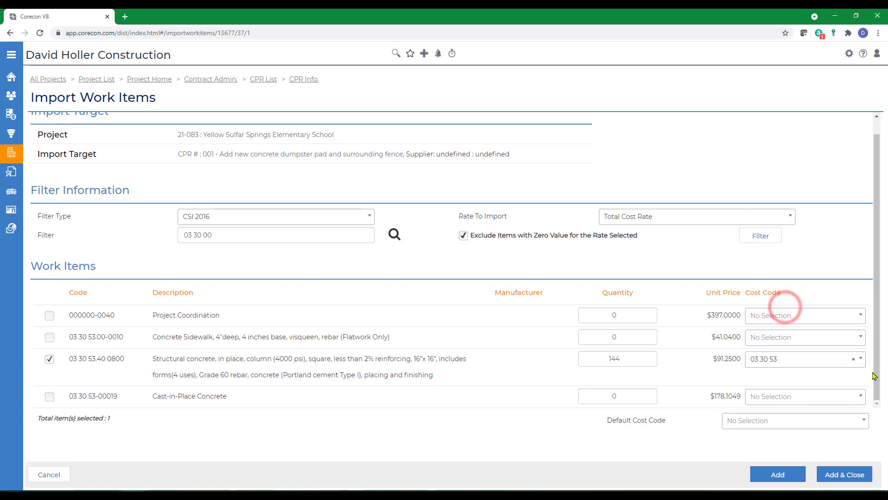
{"action": "left_click", "coordinate": [845, 474]}
{"action": "scroll", "coordinate": [380, 358], "scroll_direction": "down", "scroll_amount": 7}
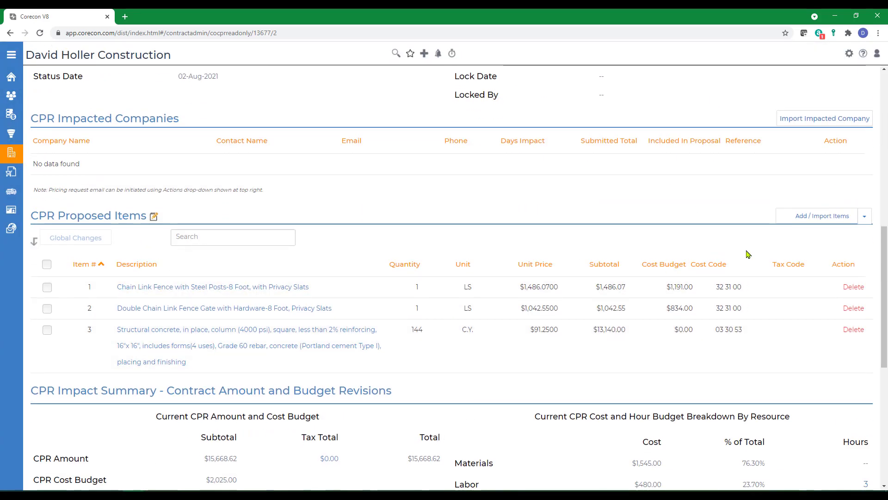
{"action": "left_click", "coordinate": [866, 217]}
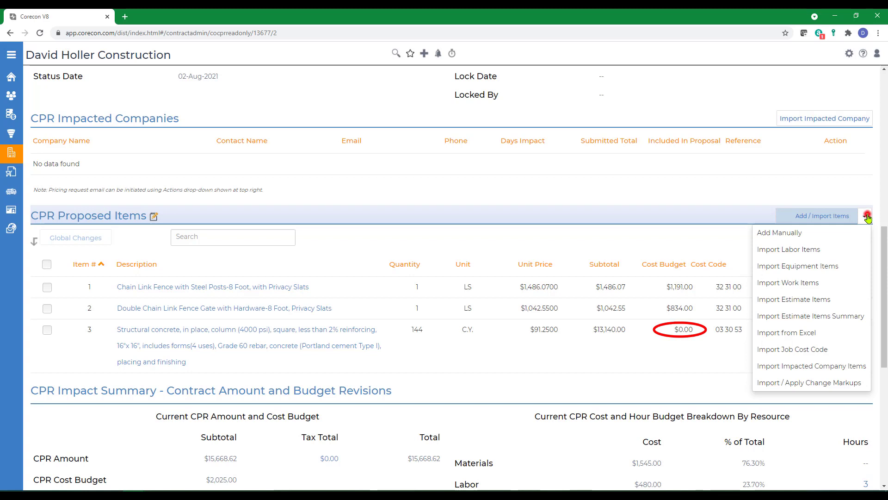
{"action": "left_click", "coordinate": [867, 216]}
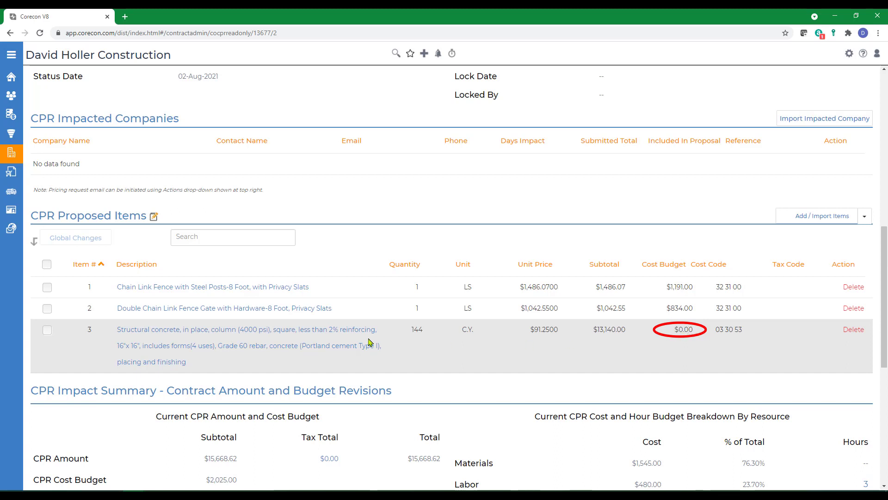
Set the structural concrete item's Sub base unit cost to $81.25 and save the item
{"action": "left_click", "coordinate": [166, 333]}
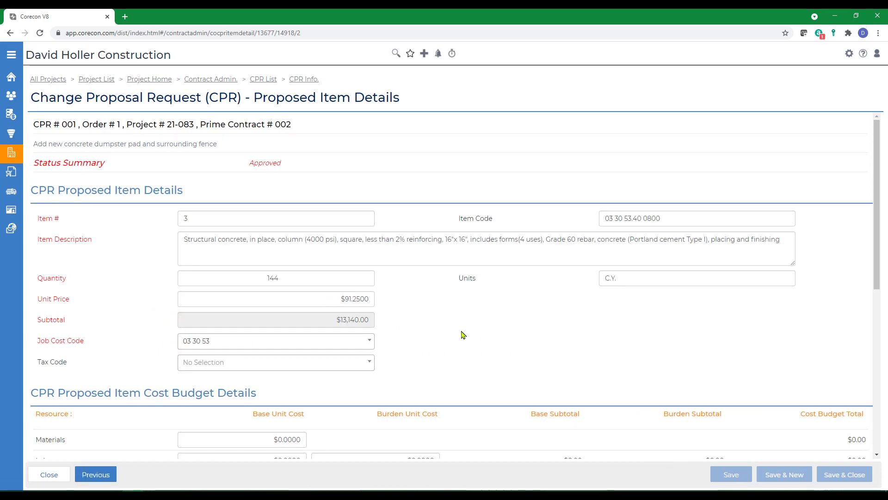
{"action": "scroll", "coordinate": [463, 334], "scroll_direction": "down", "scroll_amount": 3}
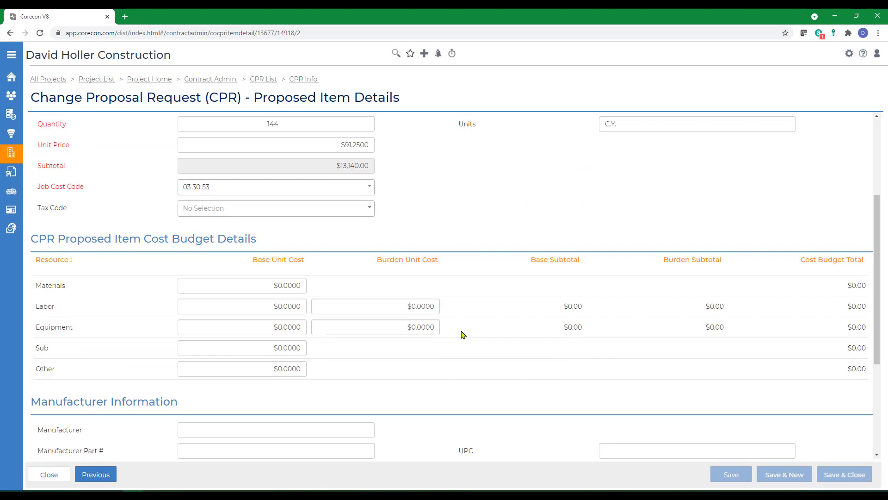
{"action": "left_click", "coordinate": [236, 349]}
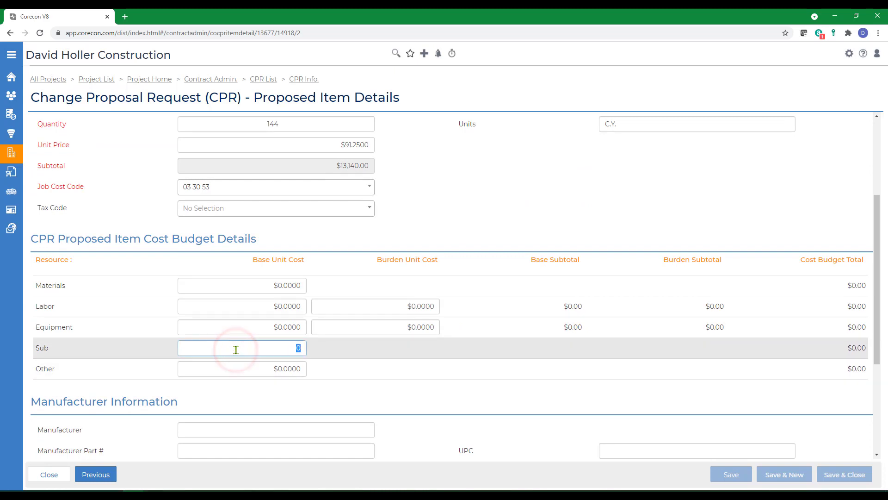
{"action": "type", "text": "81"}
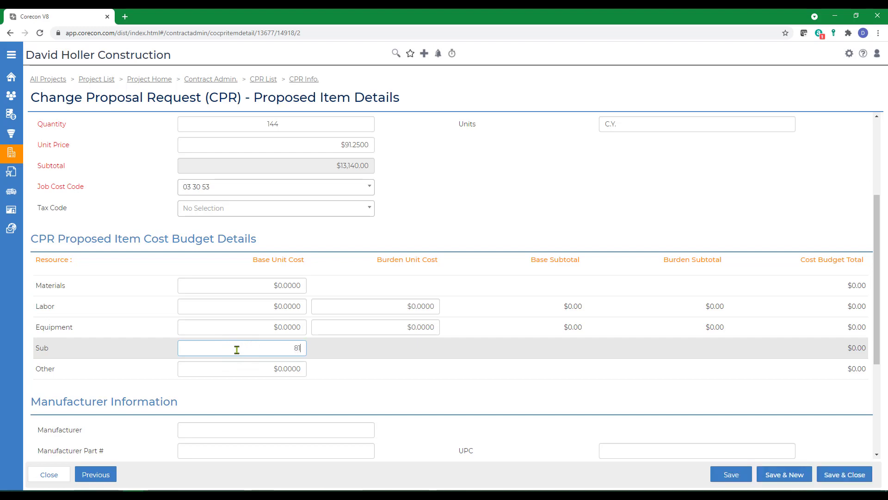
{"action": "type", "text": ".25"}
{"action": "key", "text": "Tab"}
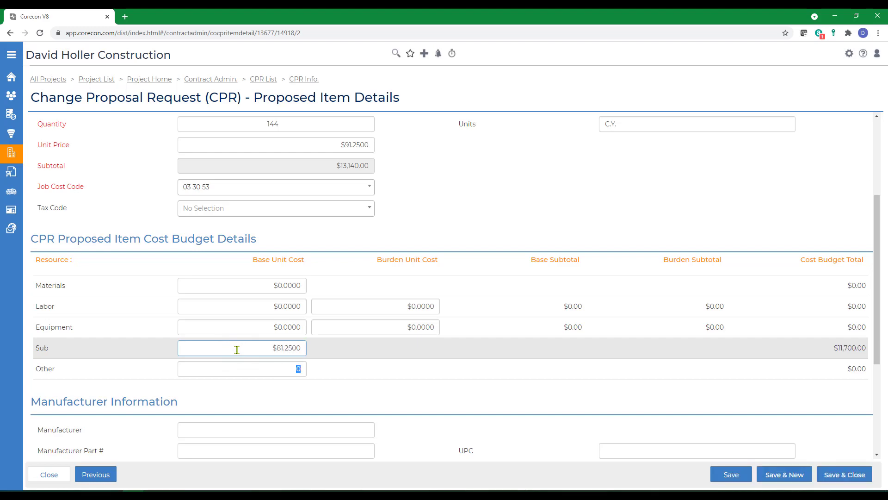
{"action": "left_click", "coordinate": [821, 472]}
Generate the CPR Proposal report as a PDF using the Item Details format and the Default template
{"action": "scroll", "coordinate": [749, 407], "scroll_direction": "down", "scroll_amount": 7}
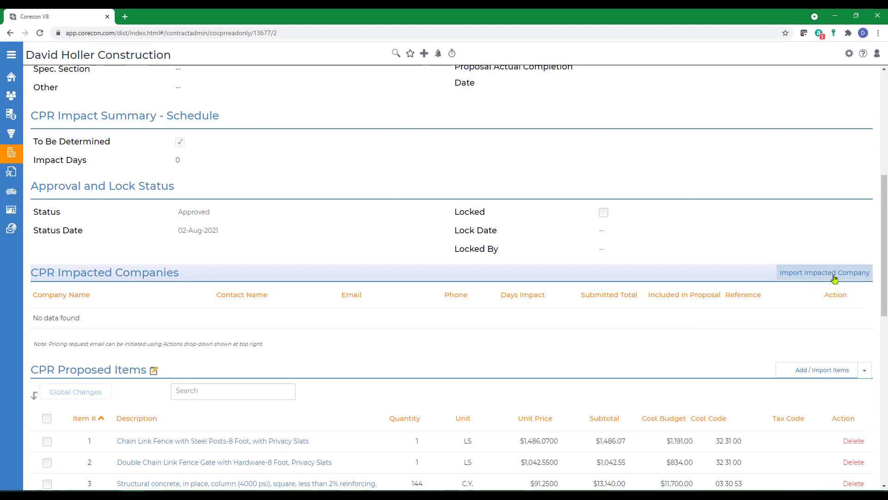
{"action": "scroll", "coordinate": [619, 355], "scroll_direction": "up", "scroll_amount": 7}
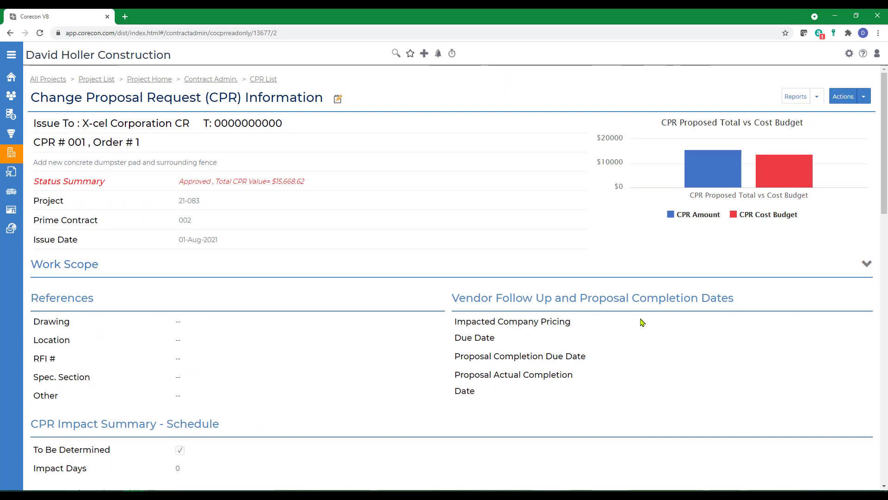
{"action": "left_click", "coordinate": [817, 97]}
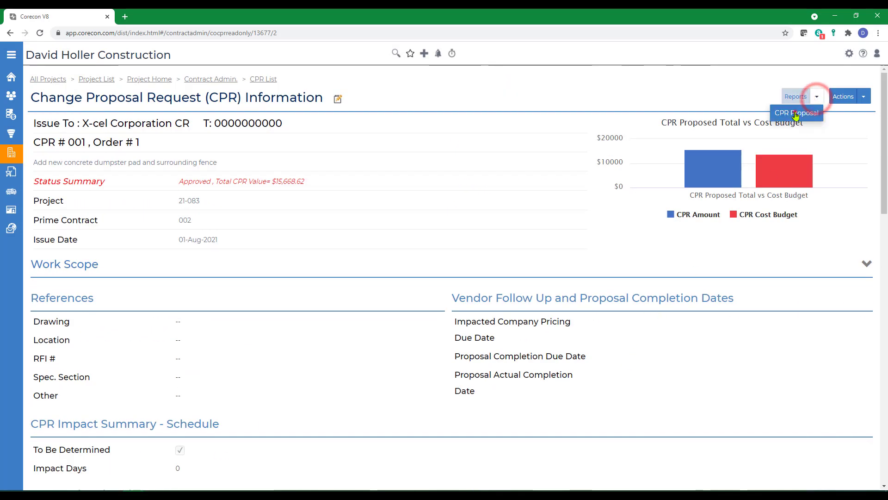
{"action": "left_click", "coordinate": [799, 114]}
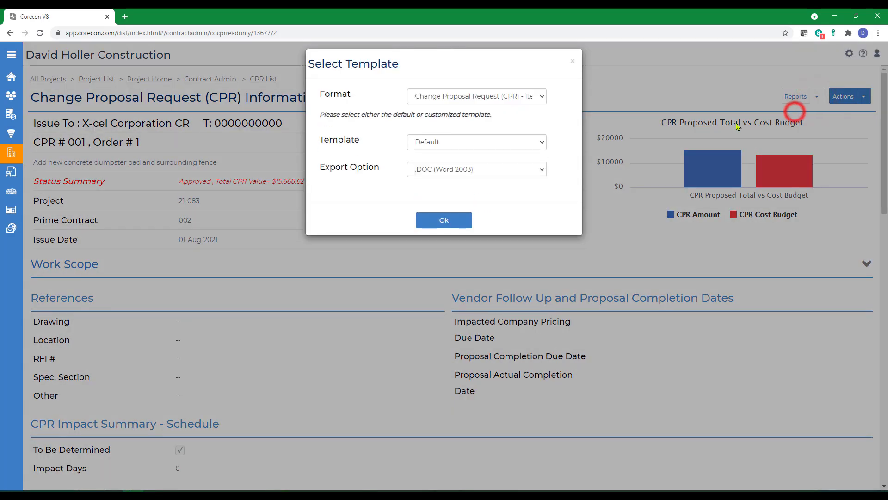
{"action": "left_click", "coordinate": [449, 97]}
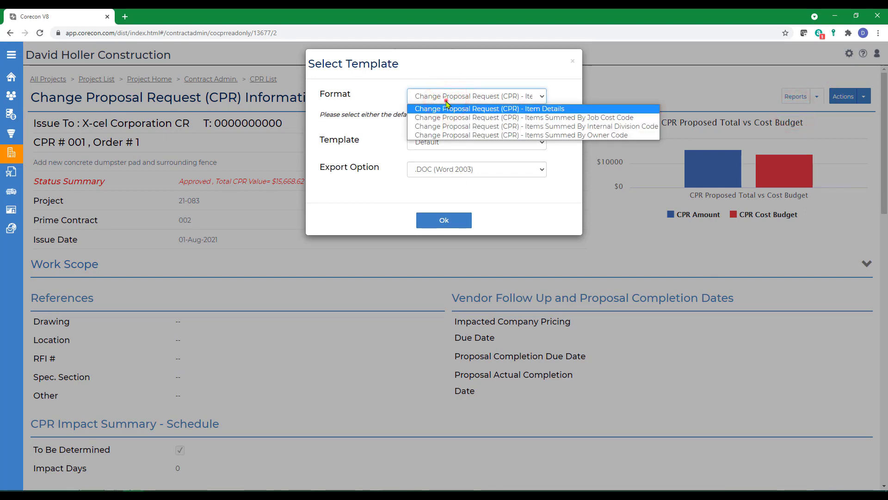
{"action": "left_click", "coordinate": [447, 102]}
{"action": "left_click", "coordinate": [446, 168]}
{"action": "left_click", "coordinate": [436, 200]}
{"action": "left_click", "coordinate": [438, 141]}
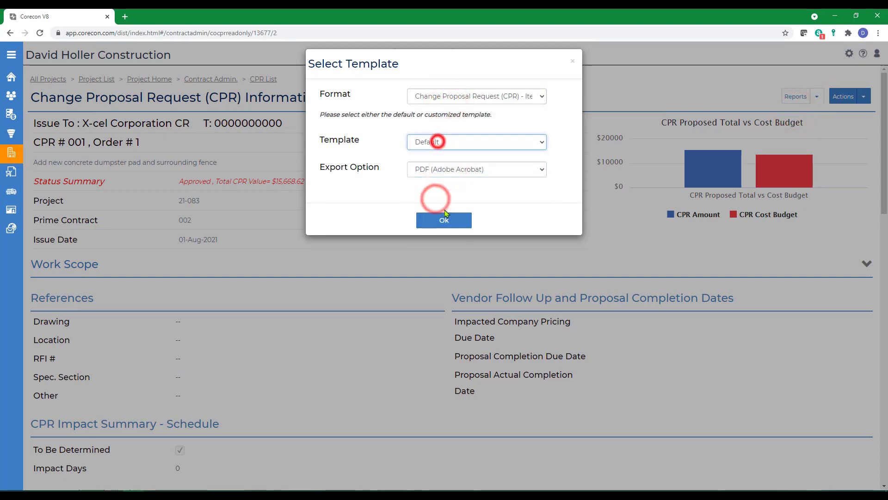
{"action": "left_click", "coordinate": [445, 217]}
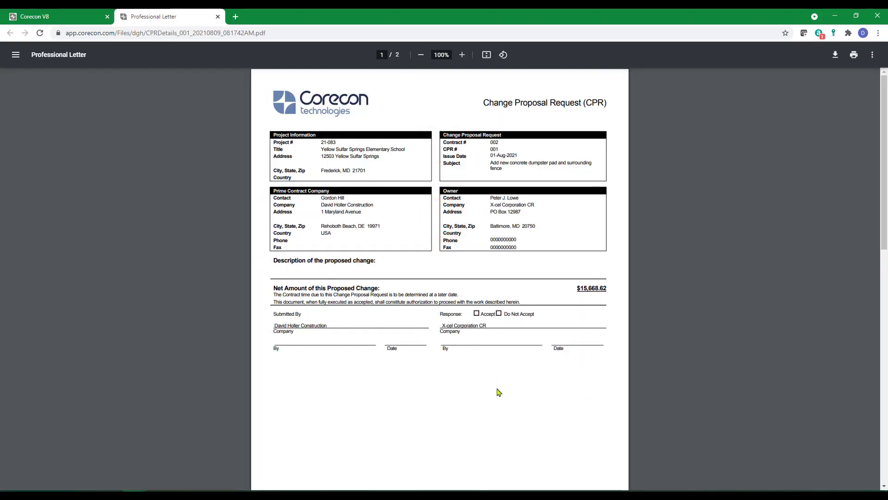
Review both pages of the generated CPR report PDF, including the proposed items, and close it to return to the CPR
{"action": "scroll", "coordinate": [498, 392], "scroll_direction": "down", "scroll_amount": 11}
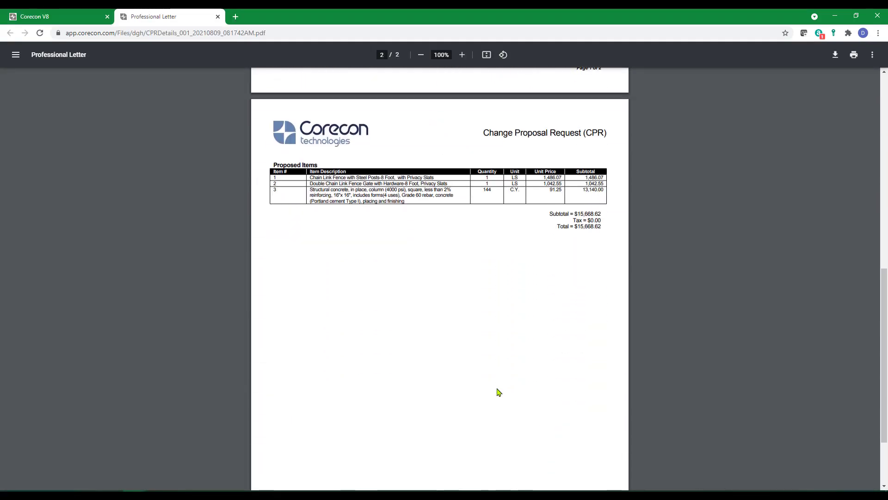
{"action": "scroll", "coordinate": [498, 392], "scroll_direction": "up", "scroll_amount": 2}
{"action": "scroll", "coordinate": [498, 392], "scroll_direction": "up", "scroll_amount": 10}
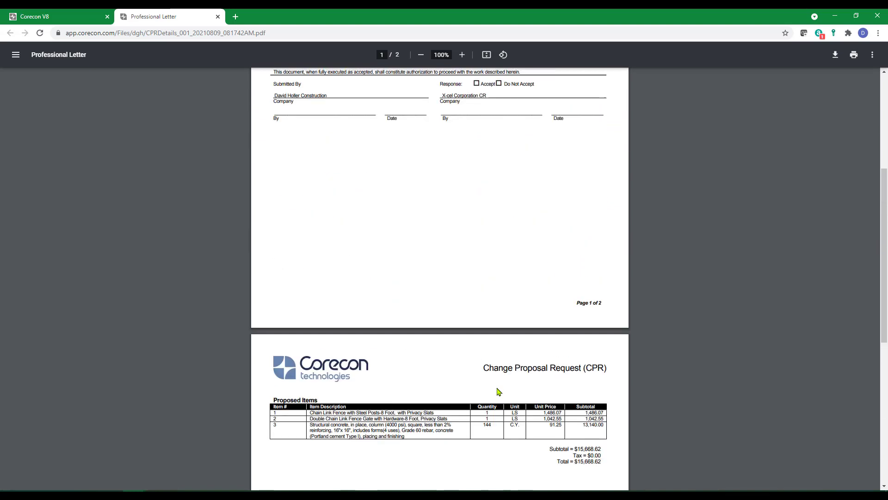
{"action": "left_click", "coordinate": [218, 16]}
{"action": "left_click", "coordinate": [572, 63]}
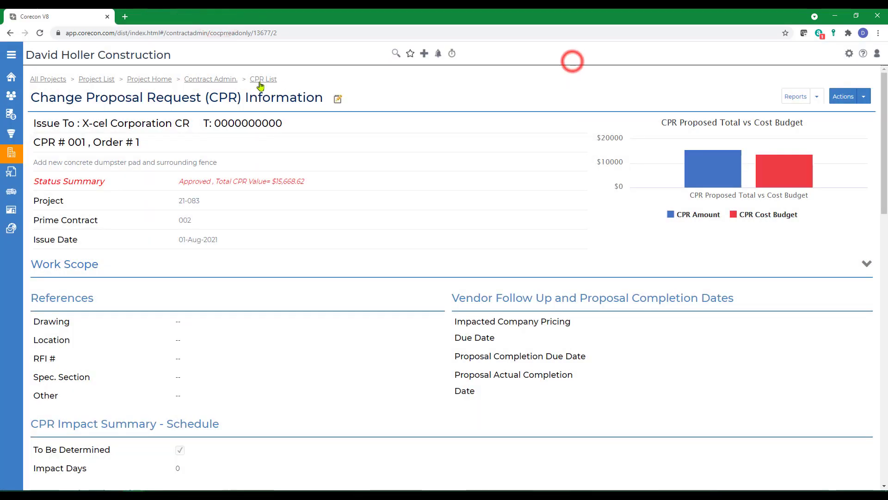
Return to the project's CPR list and view the available options for adding a CPR
{"action": "left_click", "coordinate": [262, 79]}
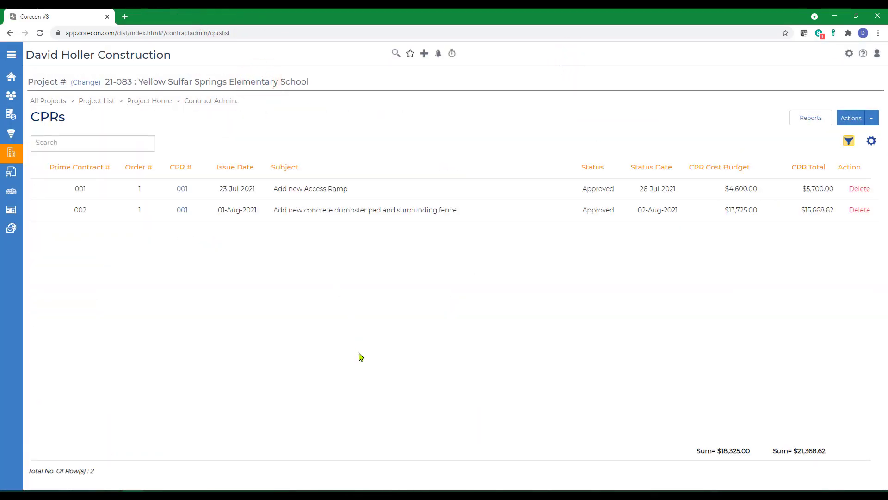
{"action": "left_click", "coordinate": [873, 122]}
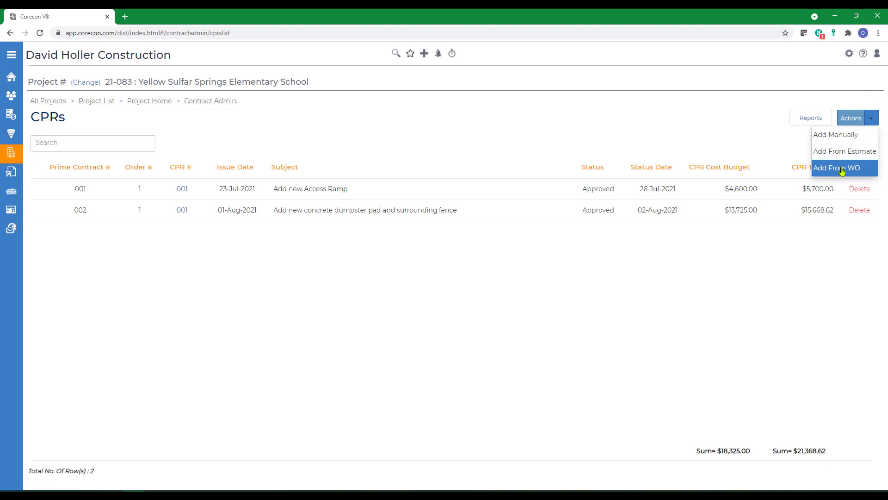
{"action": "left_click", "coordinate": [872, 118]}
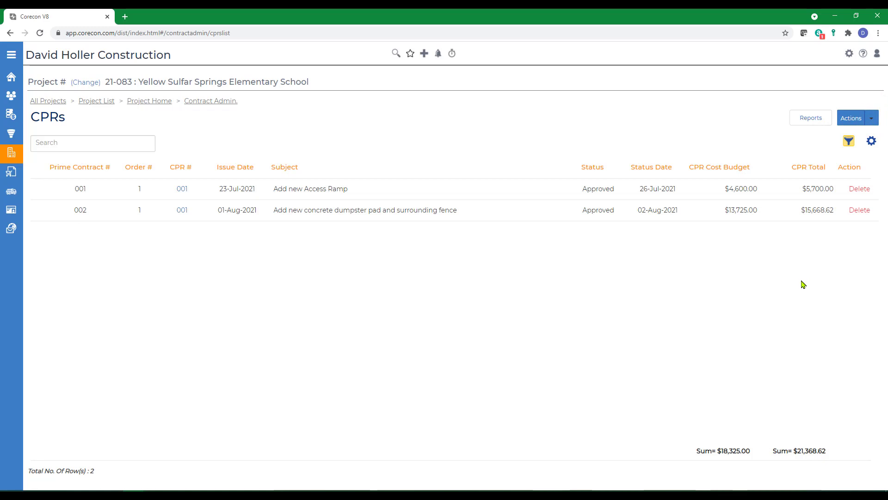
Open the Corecon online help and go to the Change Proposal Request (CPR) topic under Contract Administration
{"action": "left_click", "coordinate": [864, 55]}
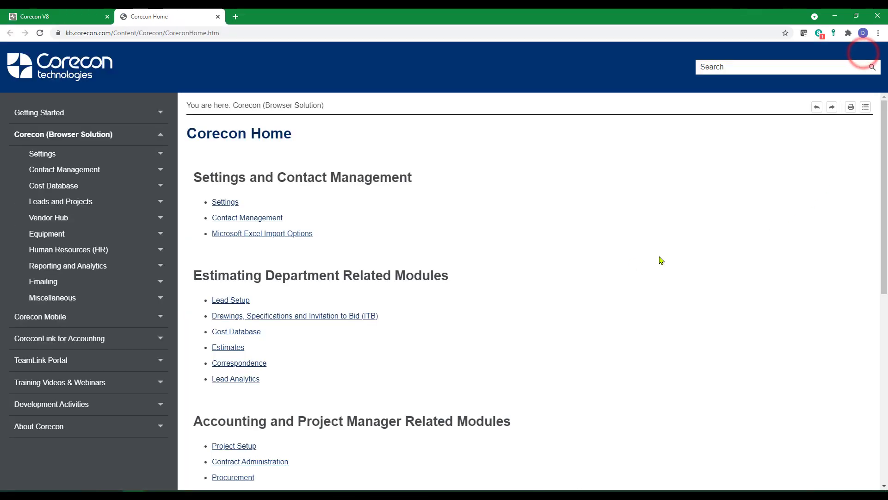
{"action": "left_click", "coordinate": [262, 460]}
{"action": "scroll", "coordinate": [476, 369], "scroll_direction": "down", "scroll_amount": 2}
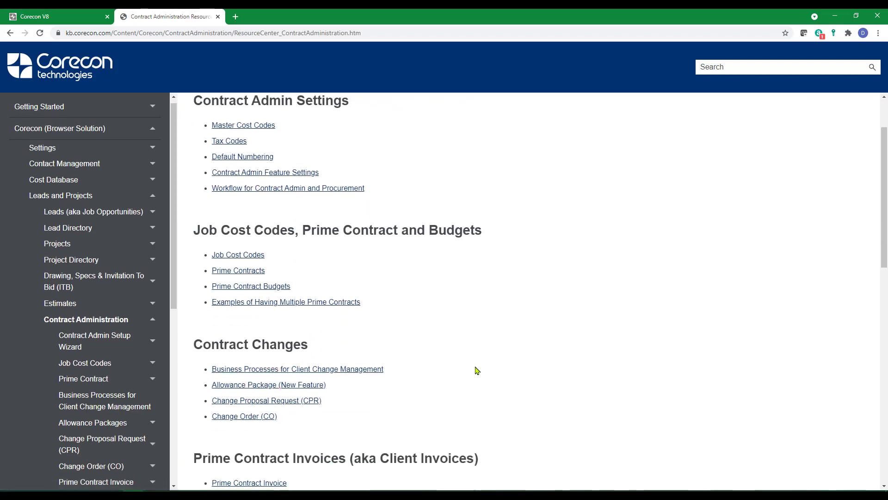
{"action": "left_click", "coordinate": [246, 403]}
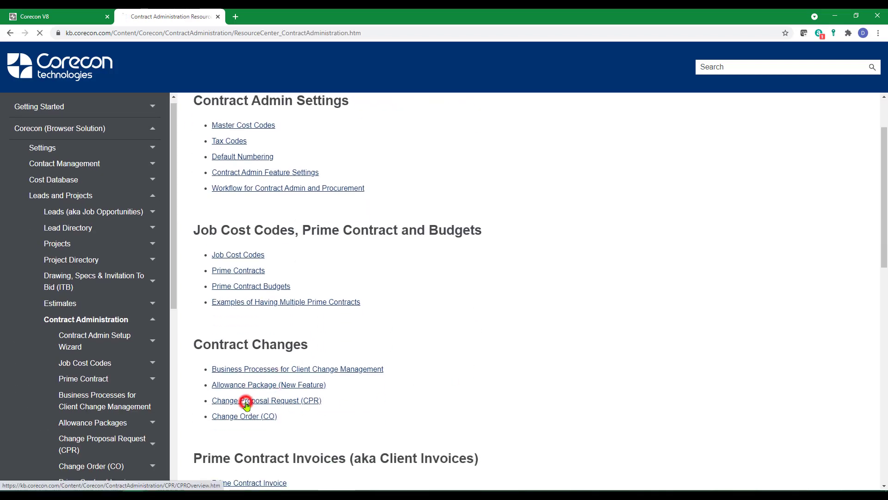